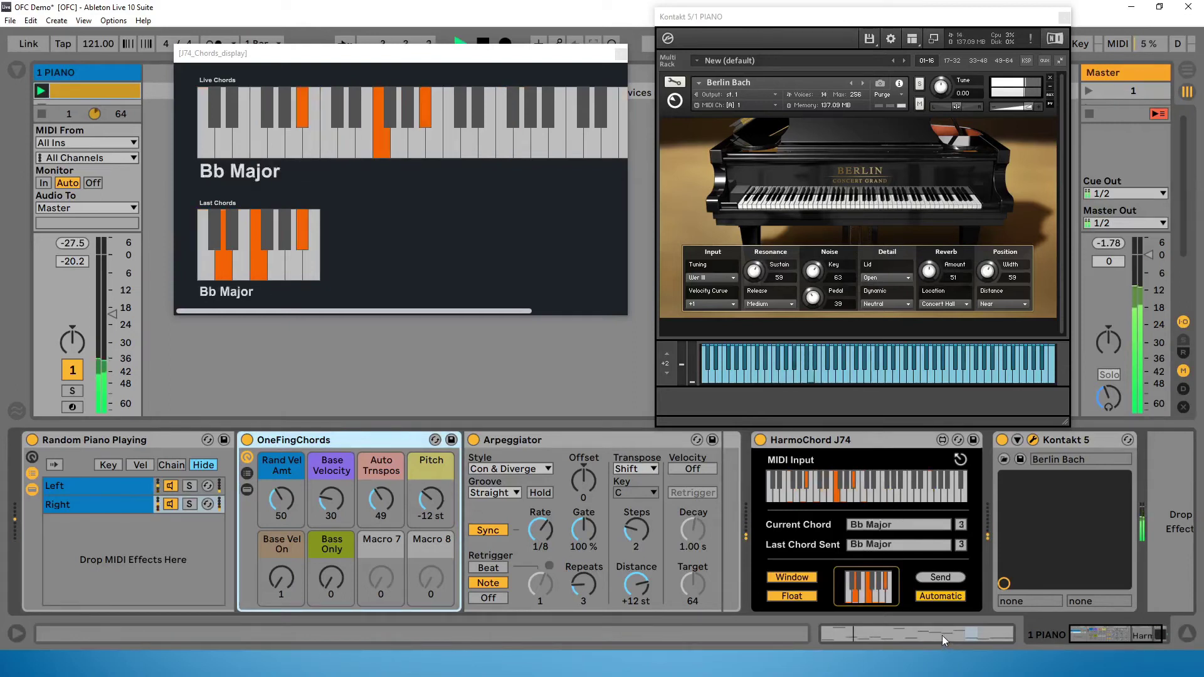
Switch the Detail View to Clip View to show the piano clip's single-note MIDI pattern
{"action": "key", "text": "shift+Tab"}
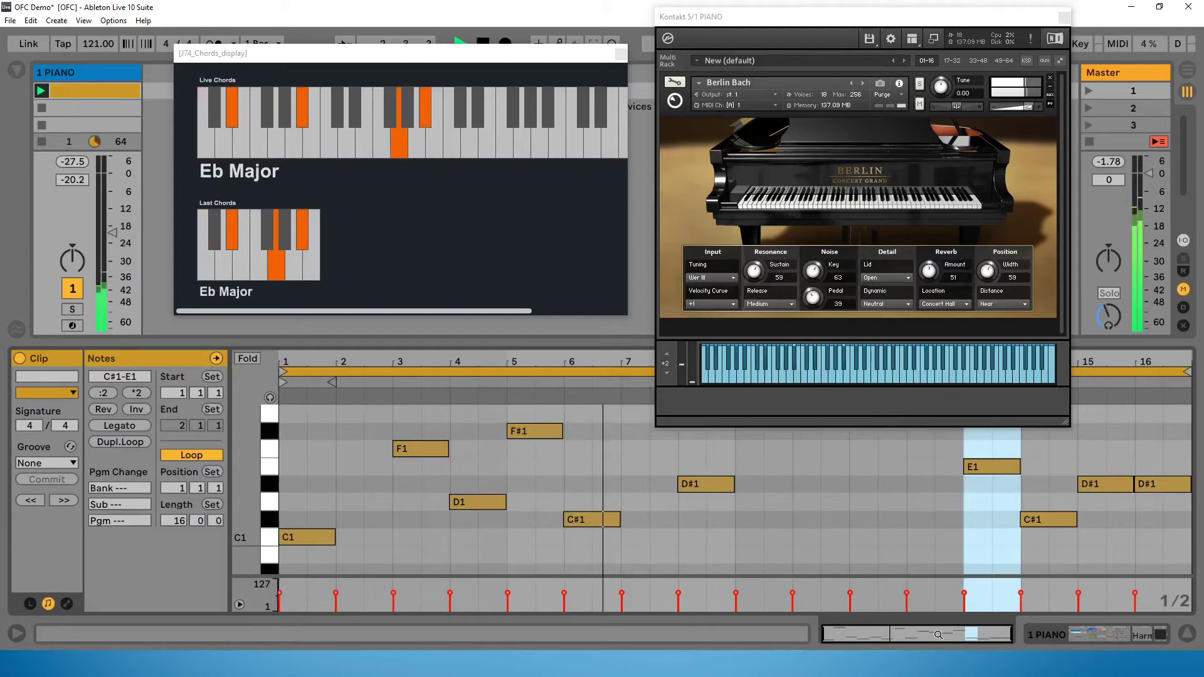
Switch the Detail View back to Device View for the piano track's device chain
{"action": "left_click", "coordinate": [1098, 636]}
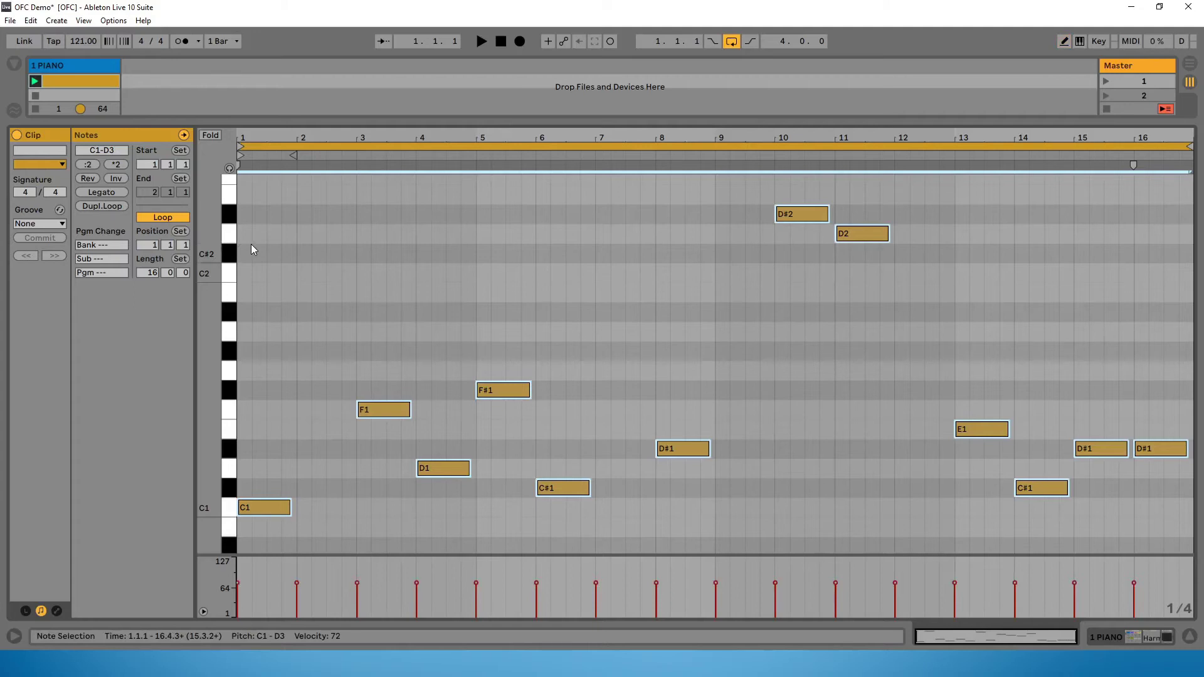
Play the piano clip, scroll the piano roll up to D3, and show its device chain
{"action": "key", "text": "space"}
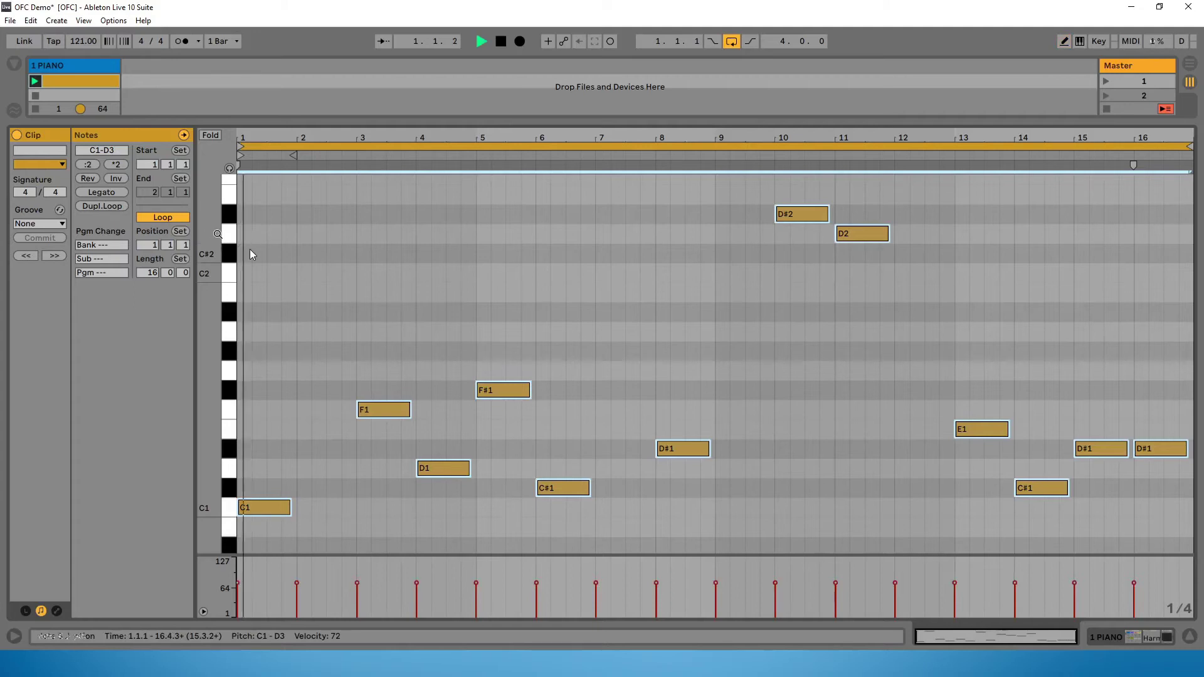
{"action": "mouse_move", "coordinate": [233, 293]}
{"action": "left_mouse_down"}
{"action": "mouse_move", "coordinate": [233, 548]}
{"action": "mouse_move", "coordinate": [233, 300]}
{"action": "left_mouse_up"}
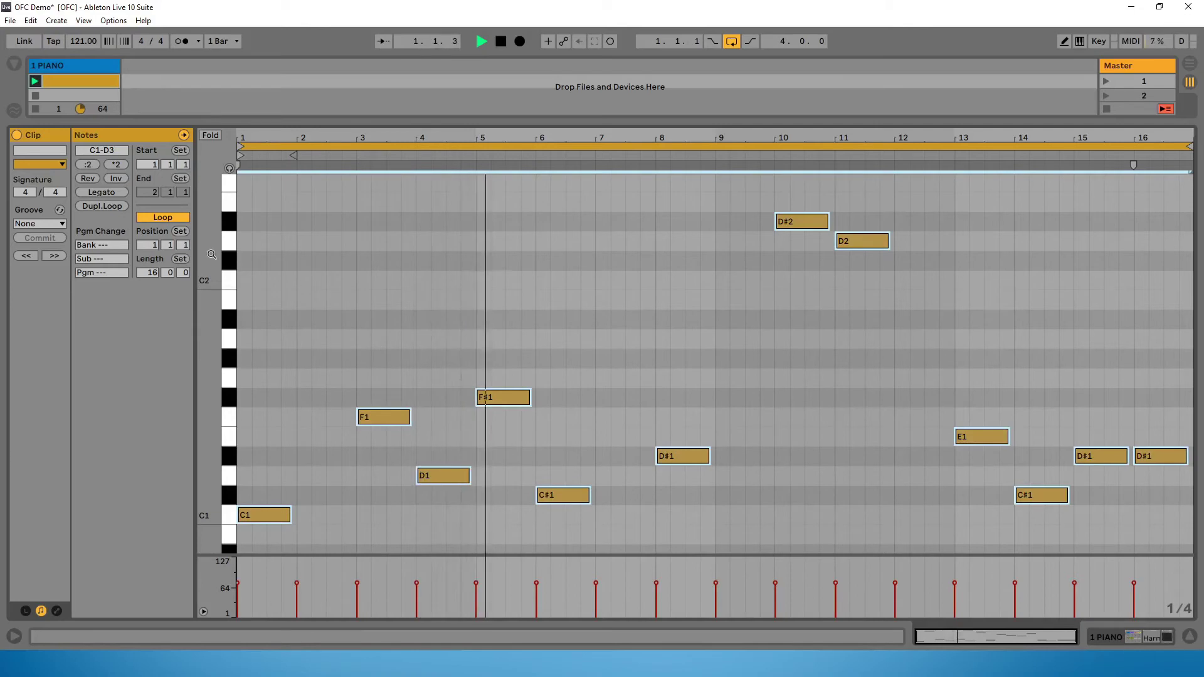
{"action": "scroll", "coordinate": [212, 265], "scroll_direction": "up", "scroll_amount": 1}
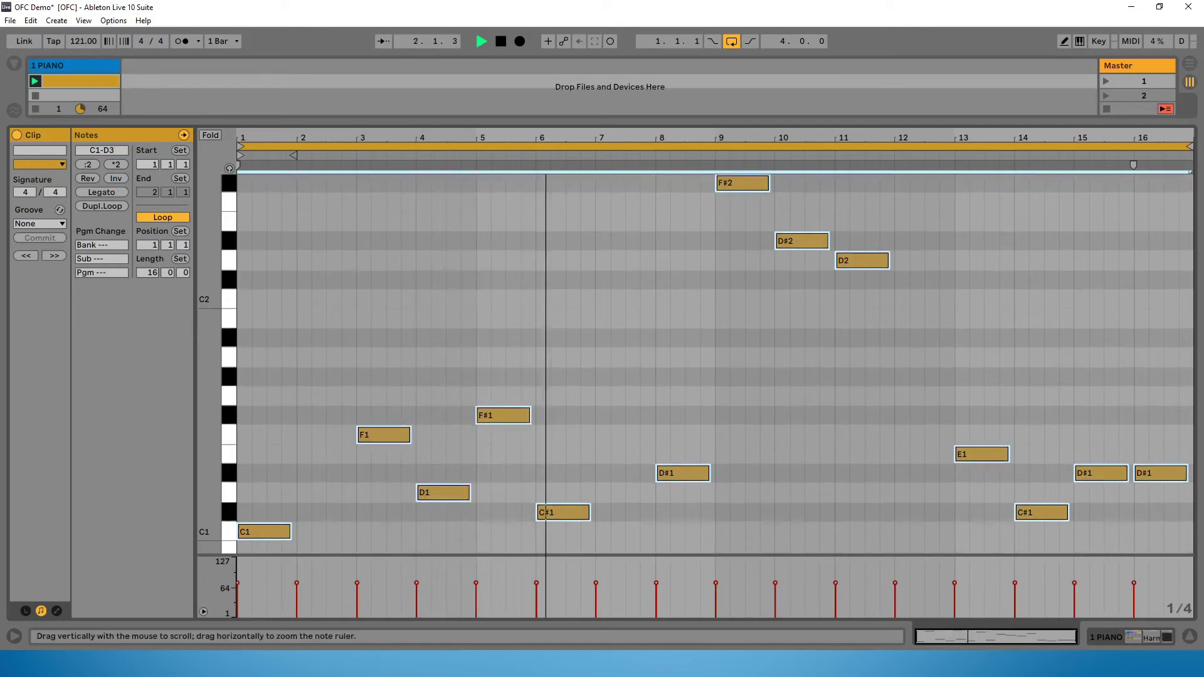
{"action": "left_click", "coordinate": [1142, 634]}
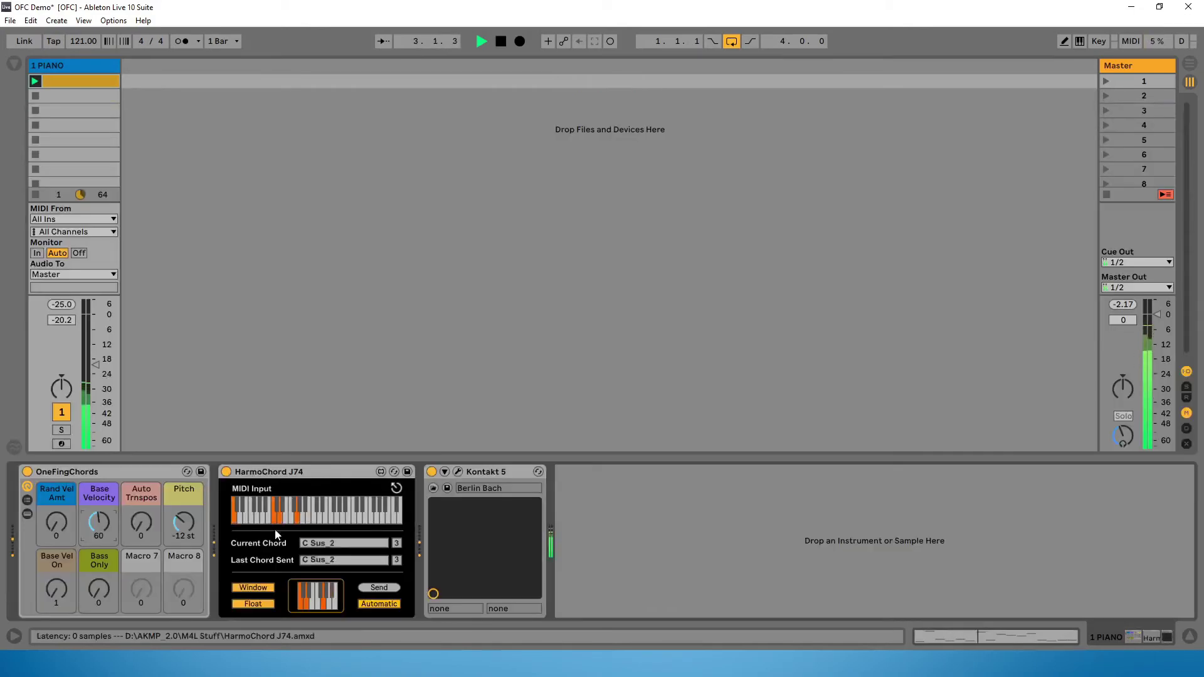
Float HarmoChord J74's chord display, watch the chords during playback, then stop playback
{"action": "left_click", "coordinate": [253, 603]}
{"action": "left_click", "coordinate": [1032, 635]}
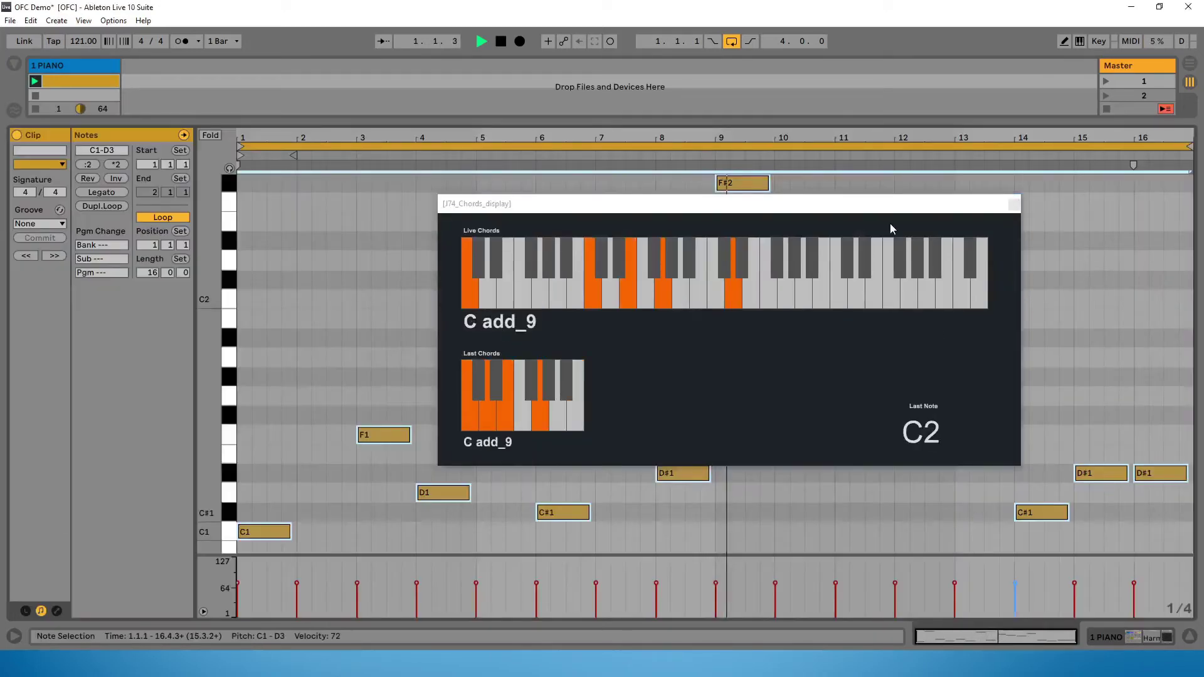
{"action": "left_click_drag", "start_coordinate": [889, 212], "coordinate": [515, 53]}
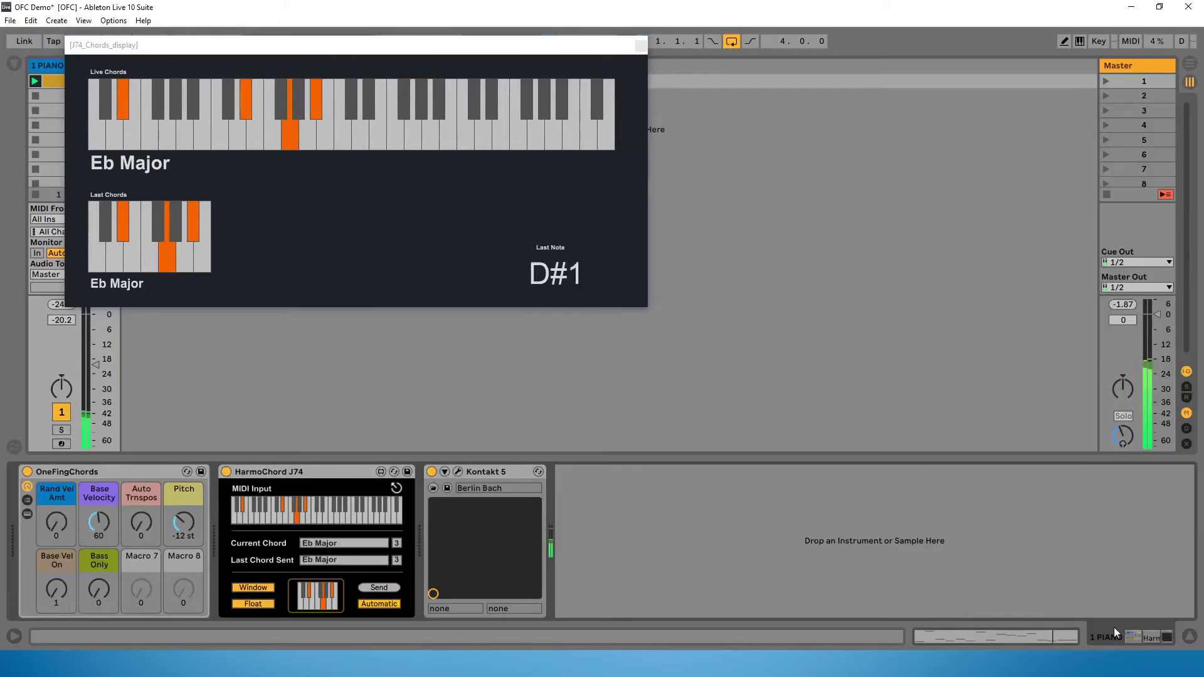
{"action": "left_click", "coordinate": [1137, 639]}
{"action": "left_click_drag", "start_coordinate": [500, 50], "coordinate": [866, 173]}
{"action": "left_click", "coordinate": [501, 41]}
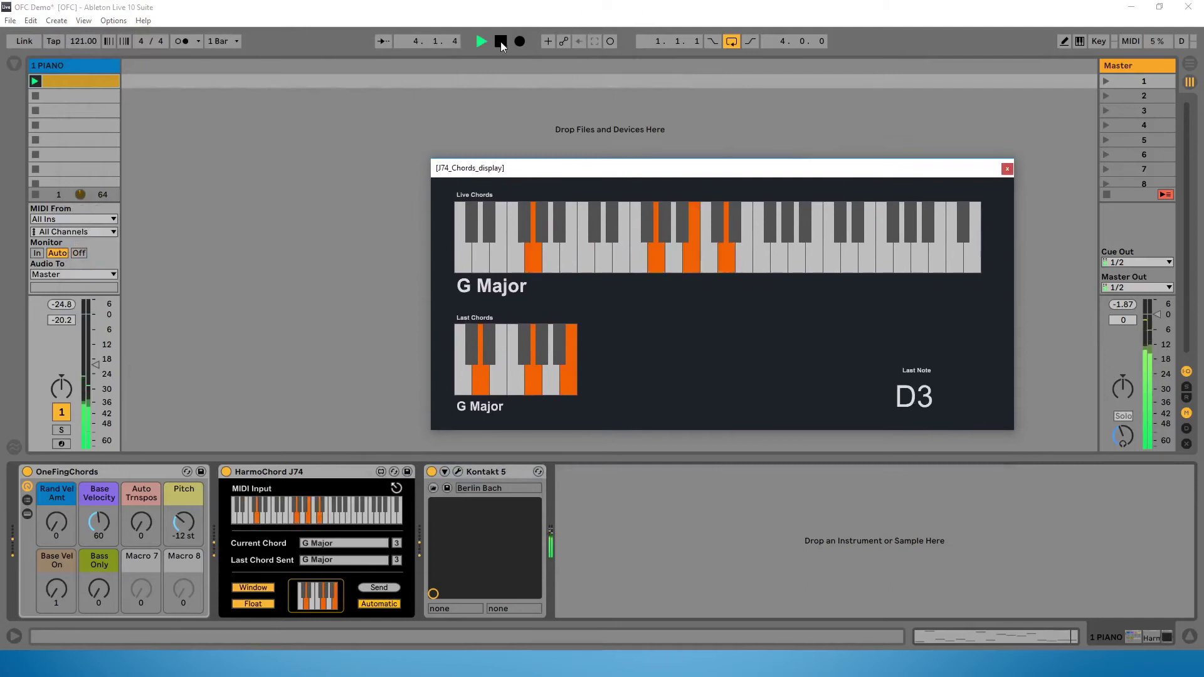
{"action": "key", "text": "ctrl+plus"}
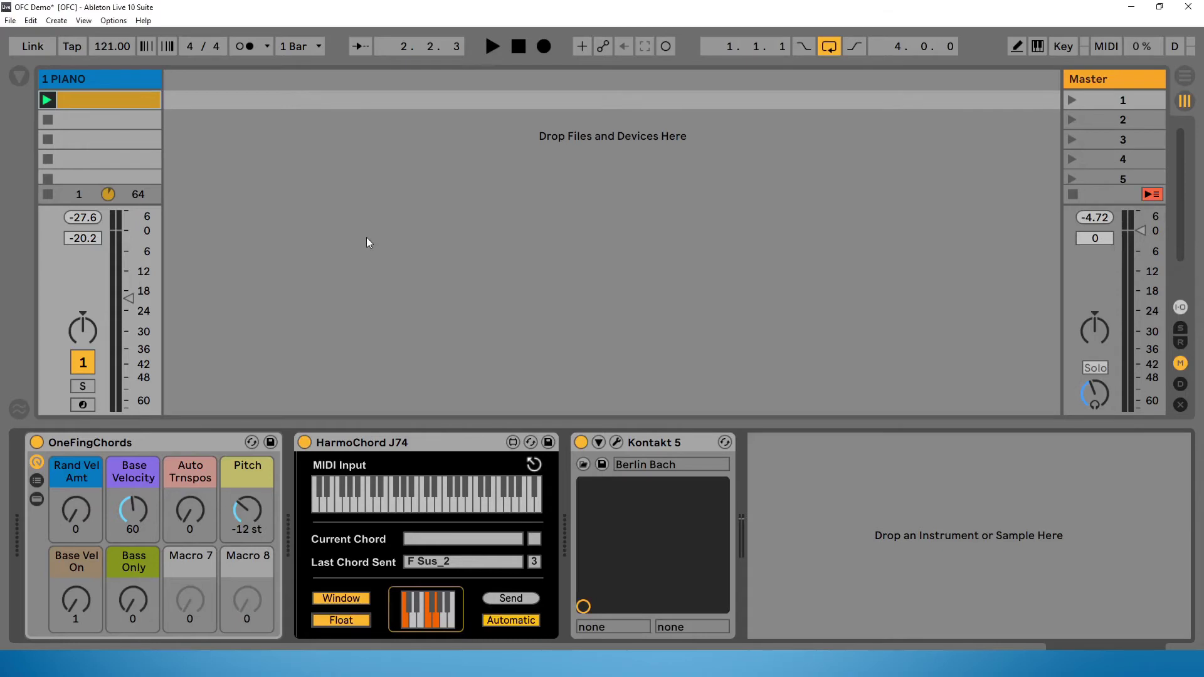
Set OneFingChords' Pitch to -6 st and play the clip to hear the change
{"action": "key", "text": "space"}
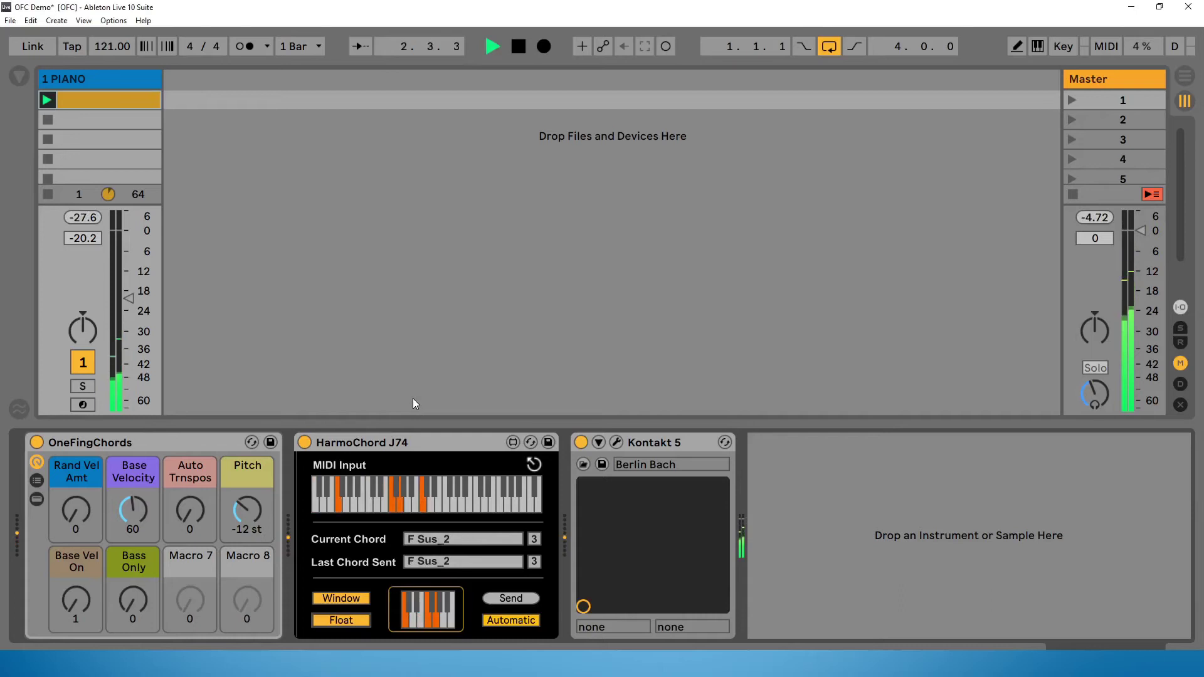
{"action": "key", "text": "space"}
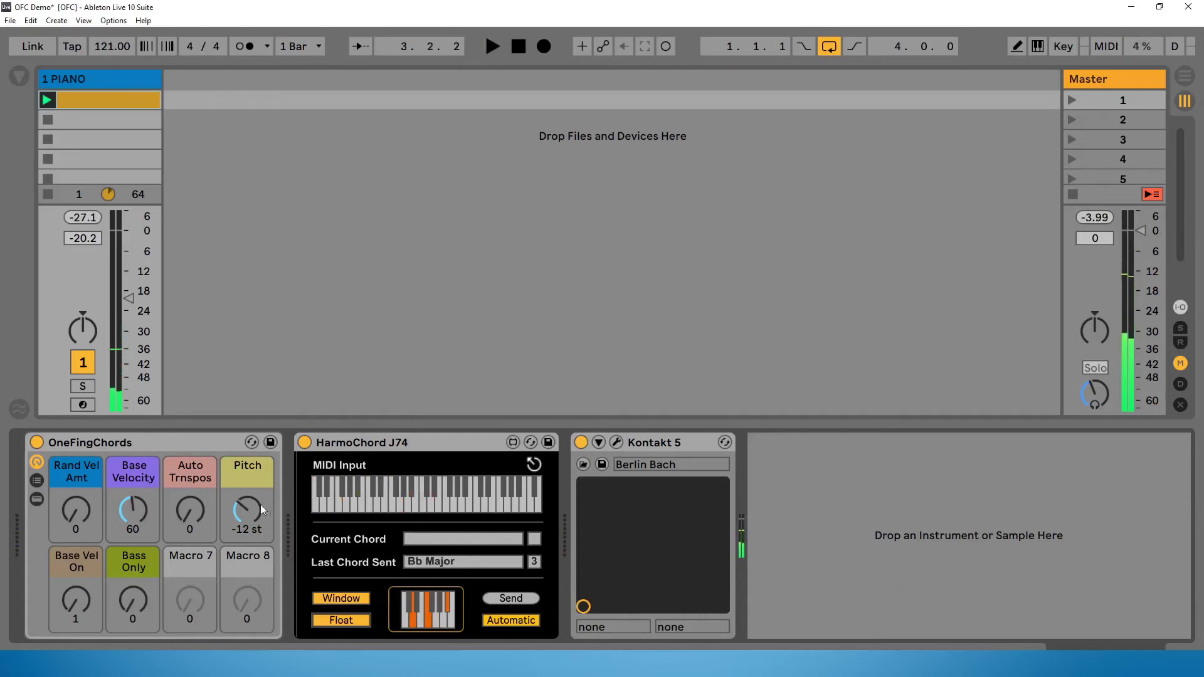
{"action": "type", "text": "-6"}
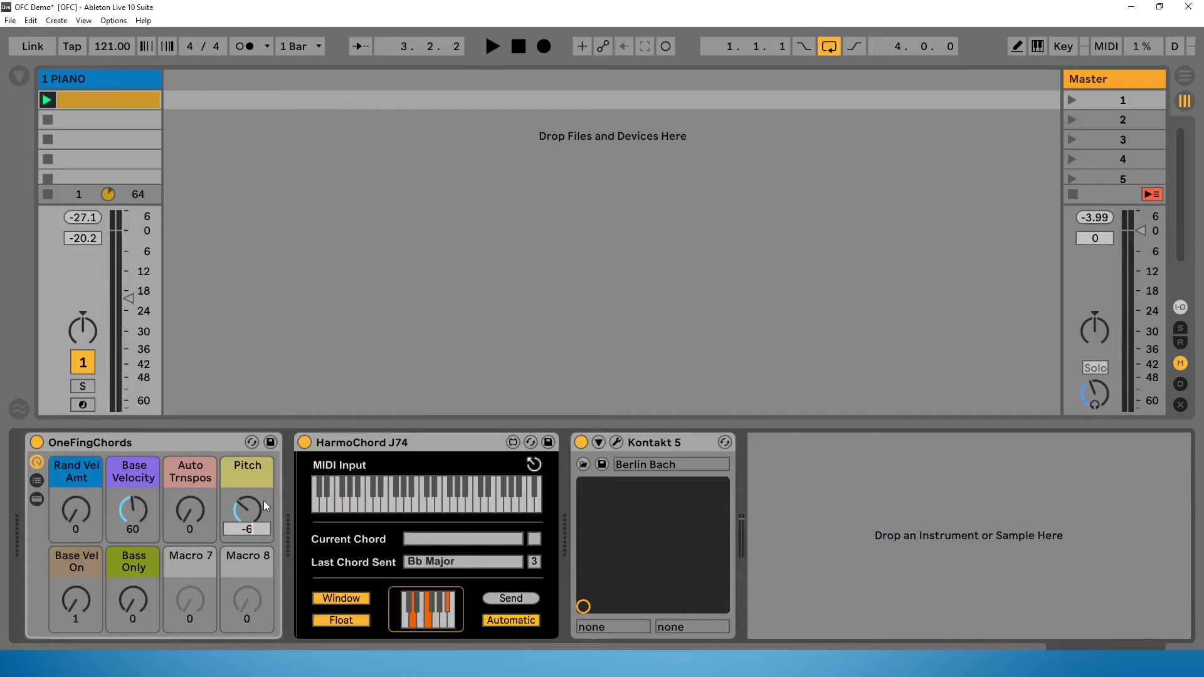
{"action": "key", "text": "Return"}
{"action": "key", "text": "space"}
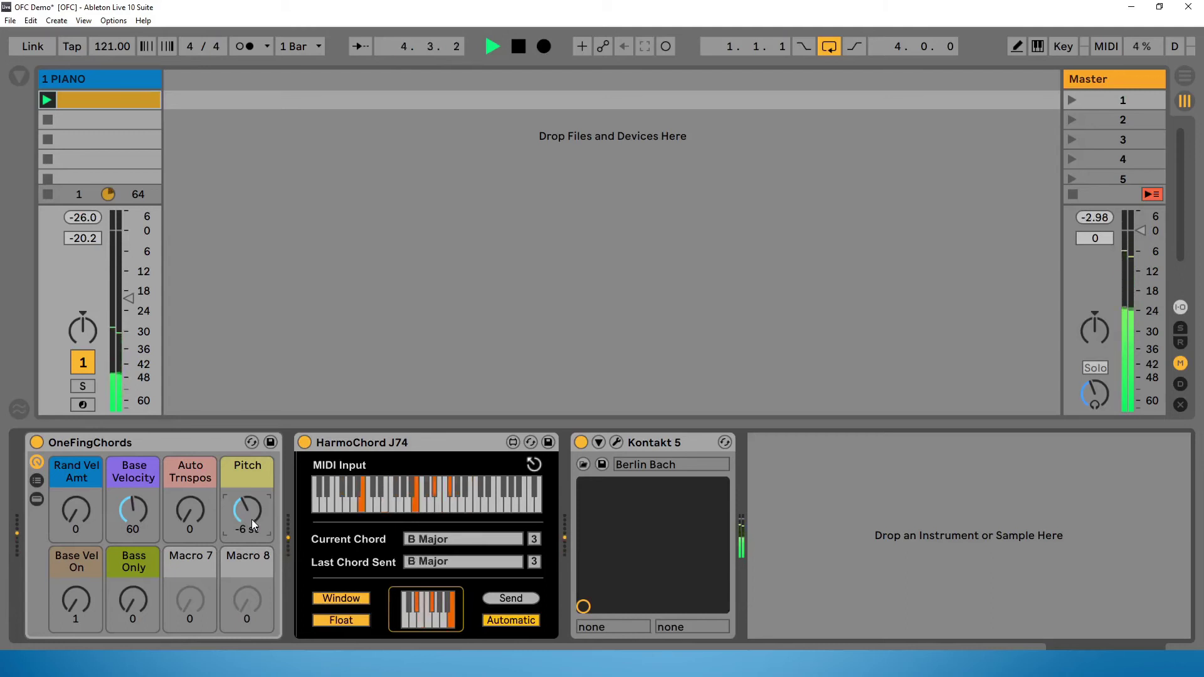
{"action": "key", "text": "space"}
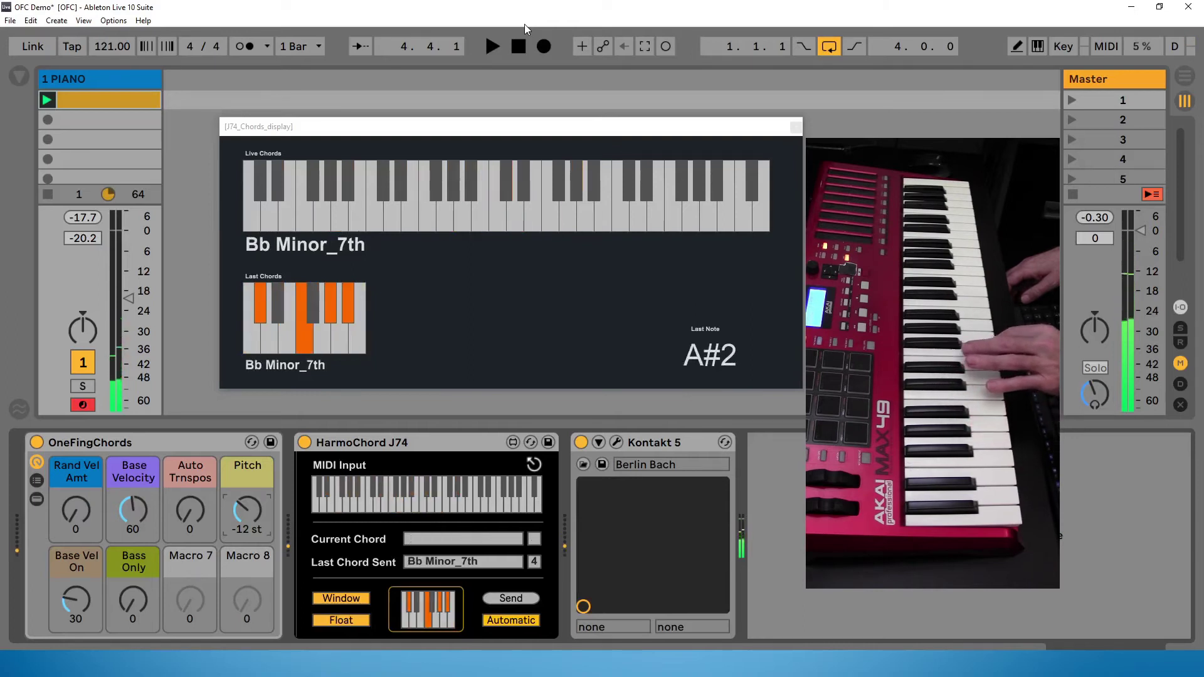
Raise OneFingChords' Auto Trnspos amount while the clip plays
{"action": "left_click_drag", "start_coordinate": [190, 509], "coordinate": [190, 489]}
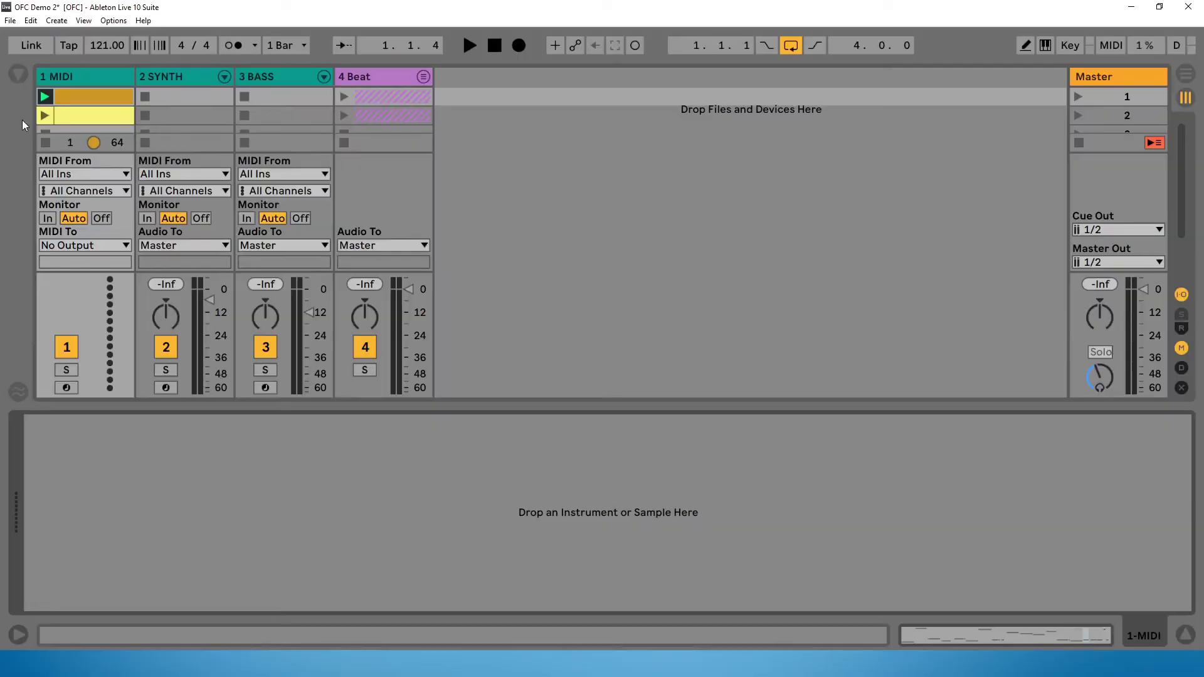
{"action": "left_click", "coordinate": [1003, 636]}
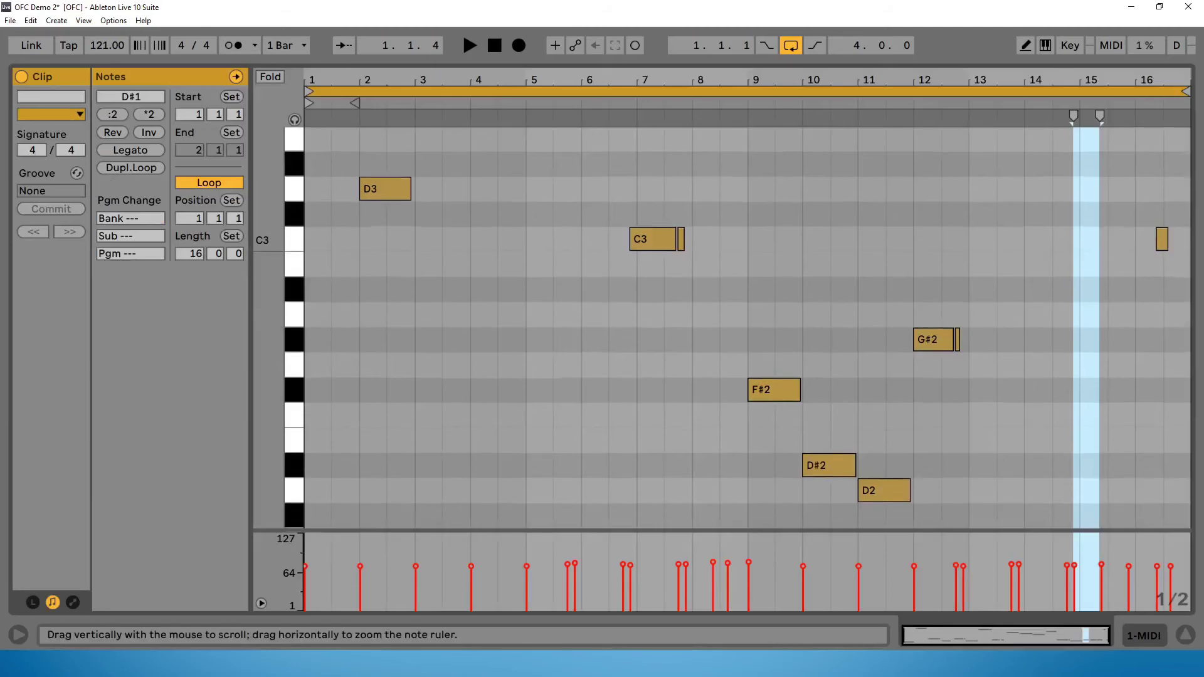
{"action": "left_click_drag", "start_coordinate": [269, 376], "coordinate": [285, 483]}
{"action": "left_click", "coordinate": [1143, 638]}
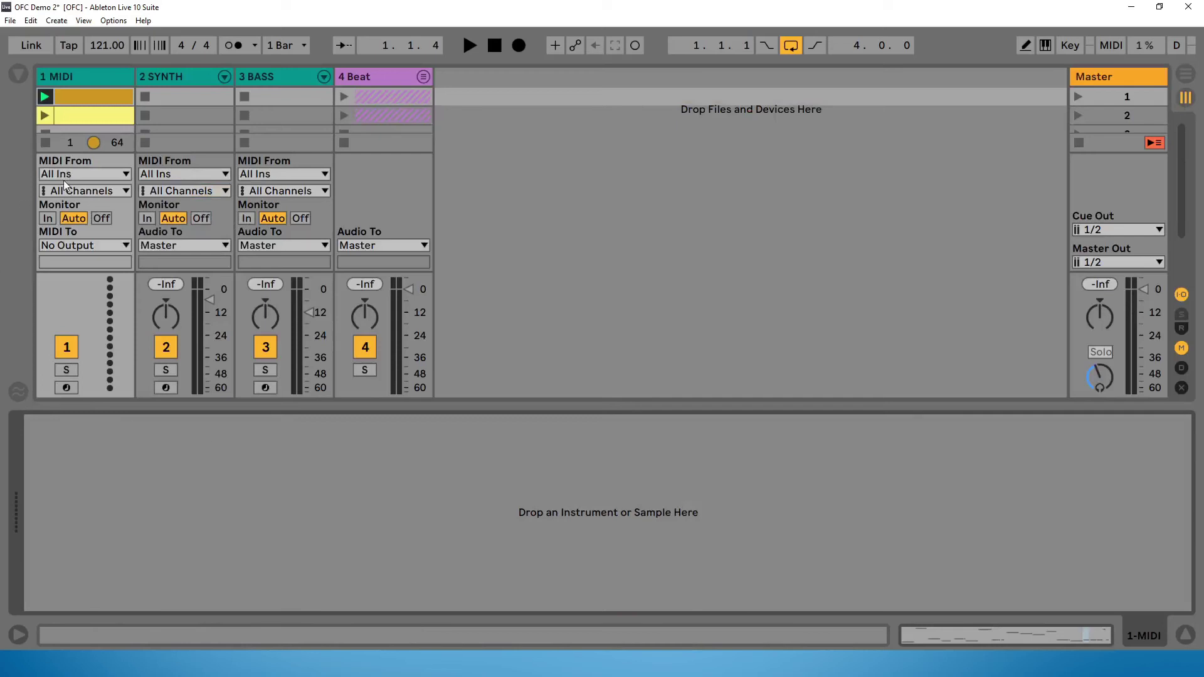
{"action": "left_click", "coordinate": [175, 76]}
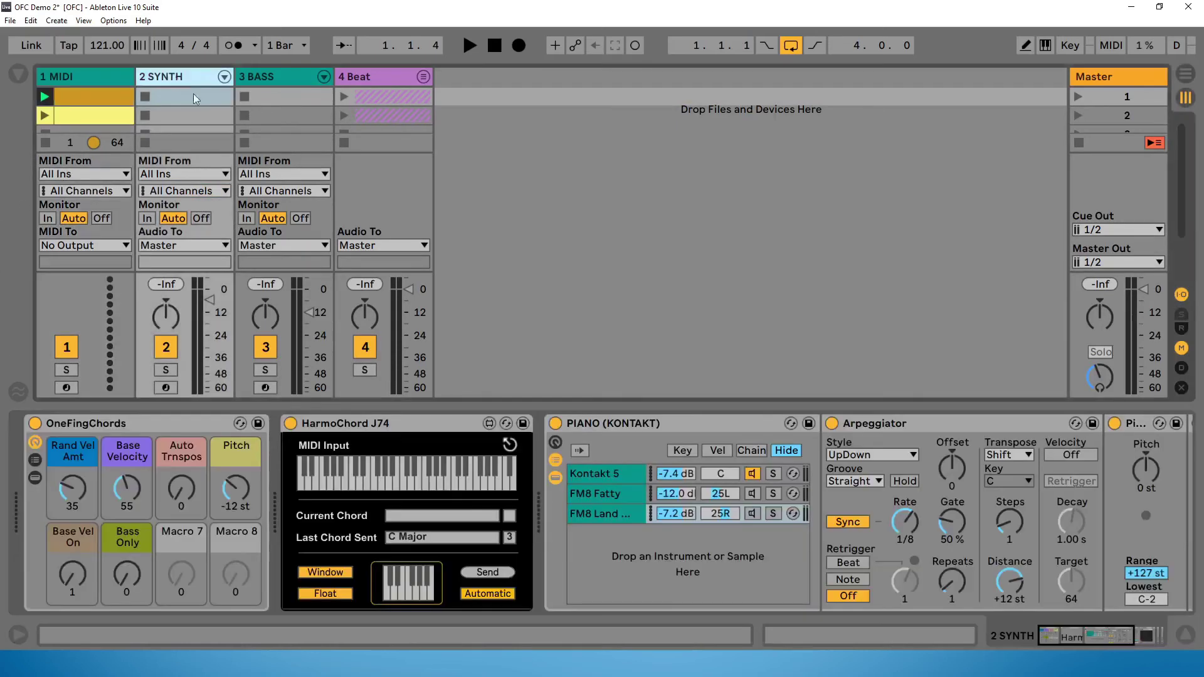
Open and close the Kontakt 5 and FM8 Fatty plug-in windows in the piano rack
{"action": "left_click", "coordinate": [631, 482]}
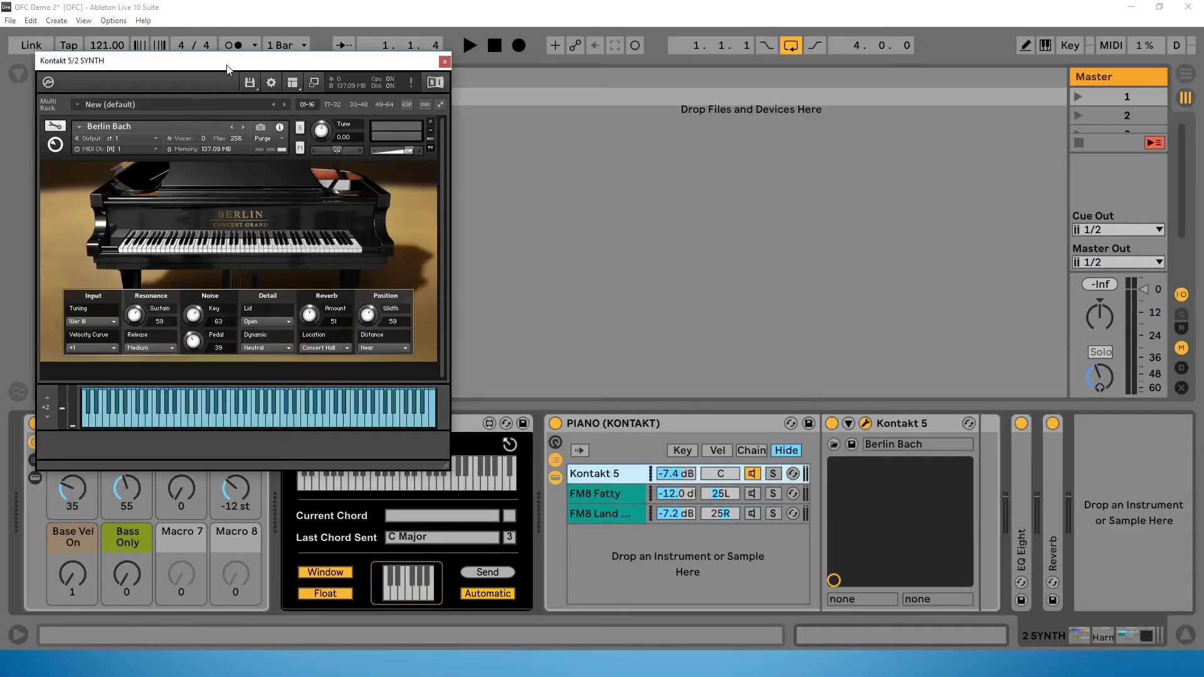
{"action": "left_click_drag", "start_coordinate": [228, 69], "coordinate": [256, 81]}
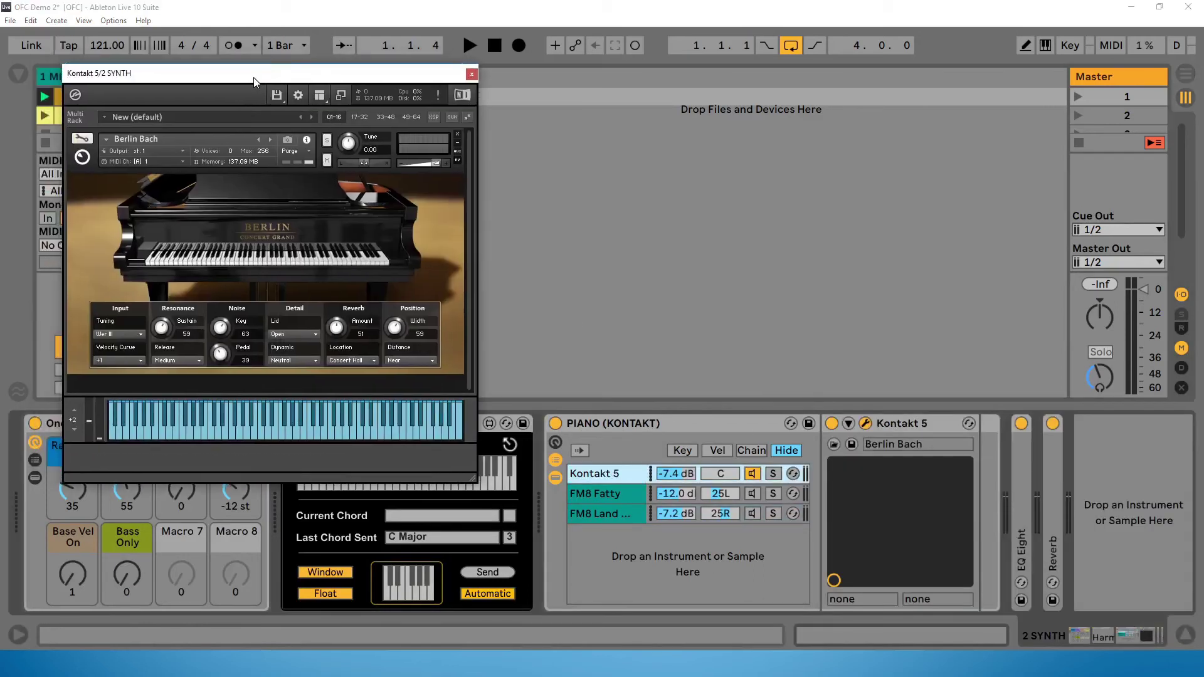
{"action": "left_click", "coordinate": [473, 75]}
{"action": "left_click", "coordinate": [604, 495]}
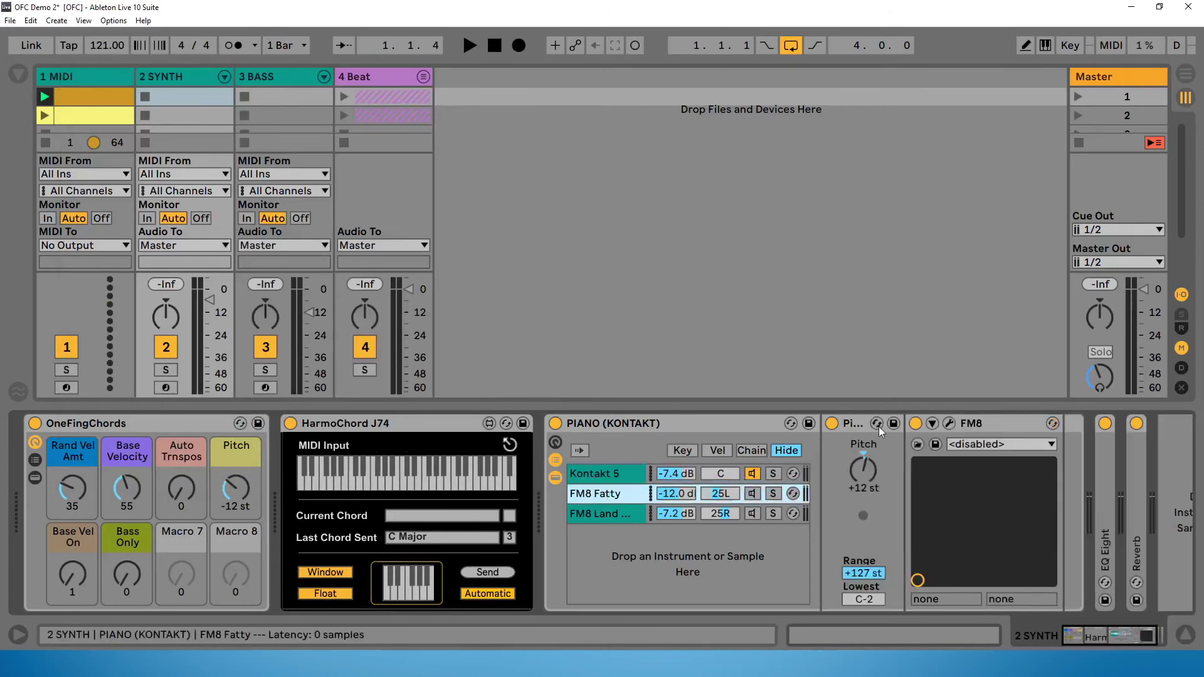
{"action": "left_click", "coordinate": [950, 424]}
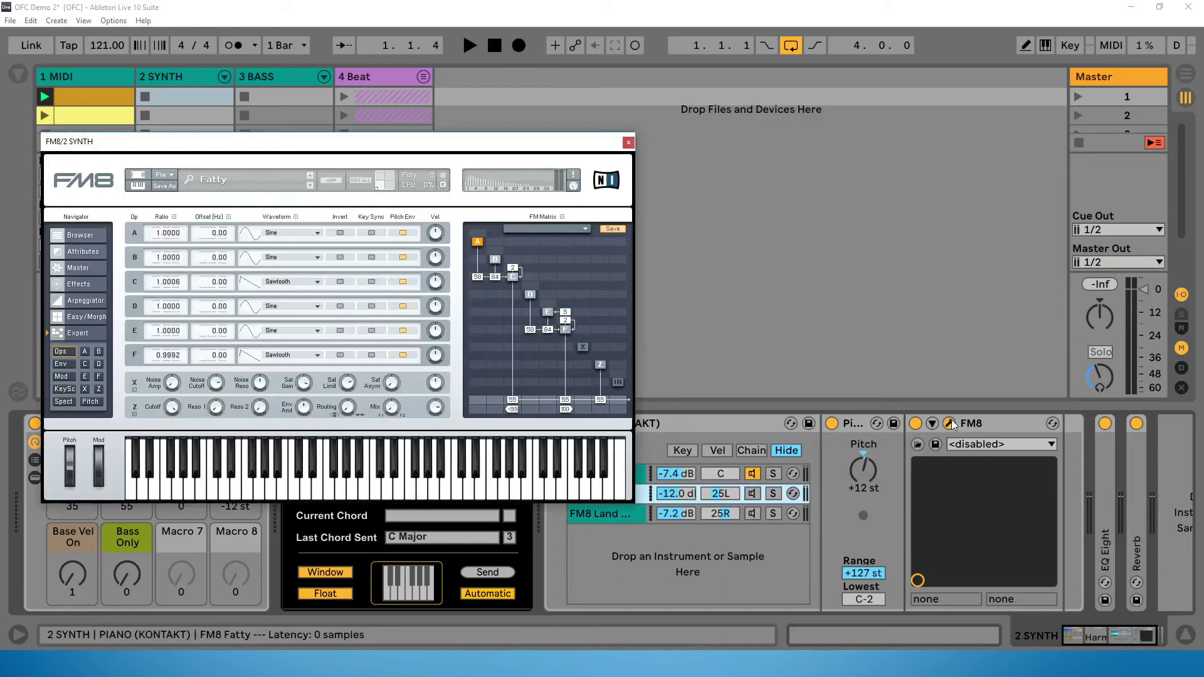
{"action": "left_click", "coordinate": [629, 143]}
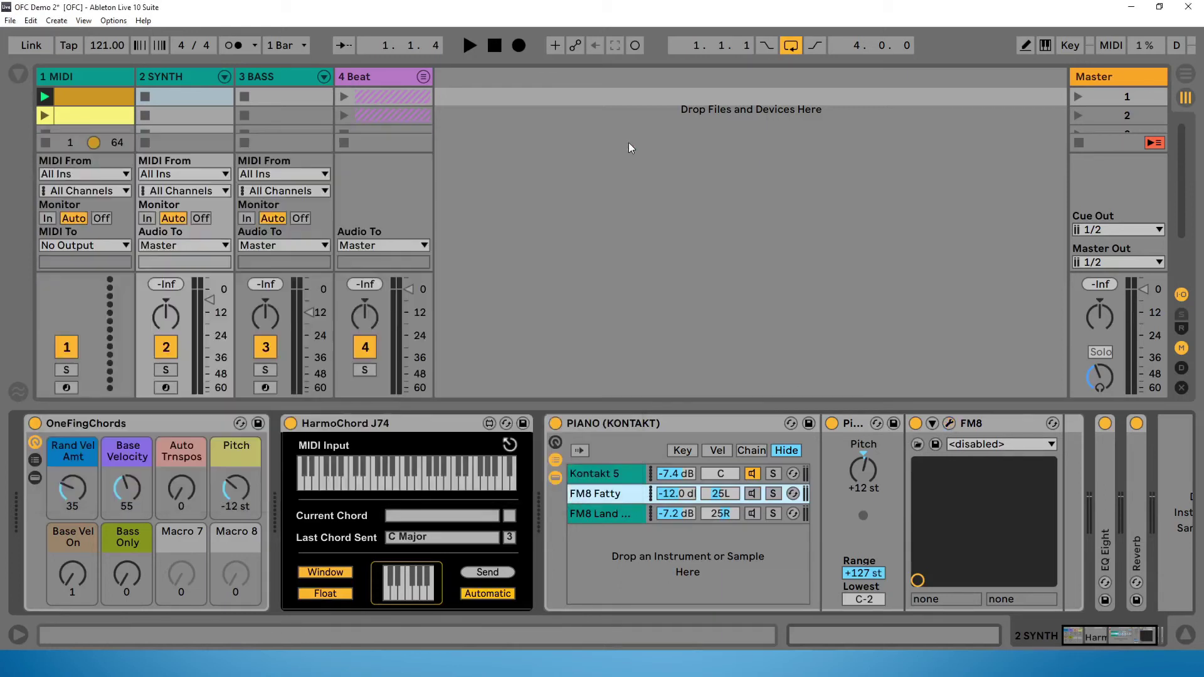
Show the FM8 Land chain's devices, including its Arpeggiator, in the PIANO (KONTAKT) rack
{"action": "left_click", "coordinate": [624, 511]}
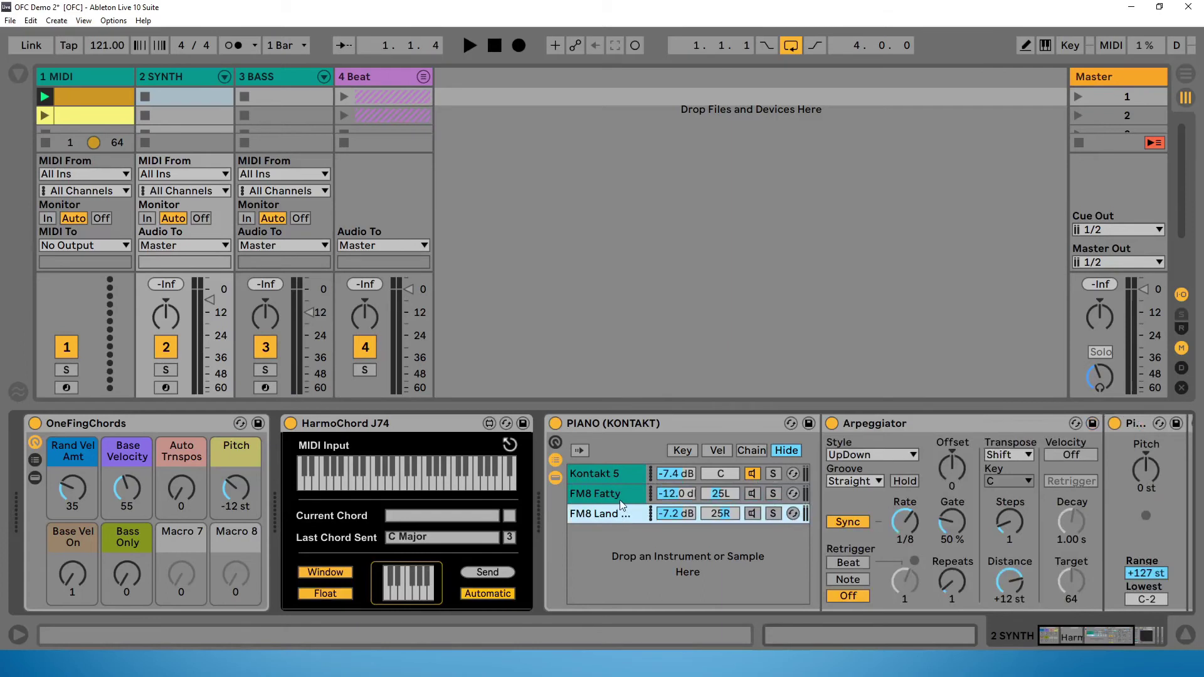
{"action": "left_click", "coordinate": [626, 424]}
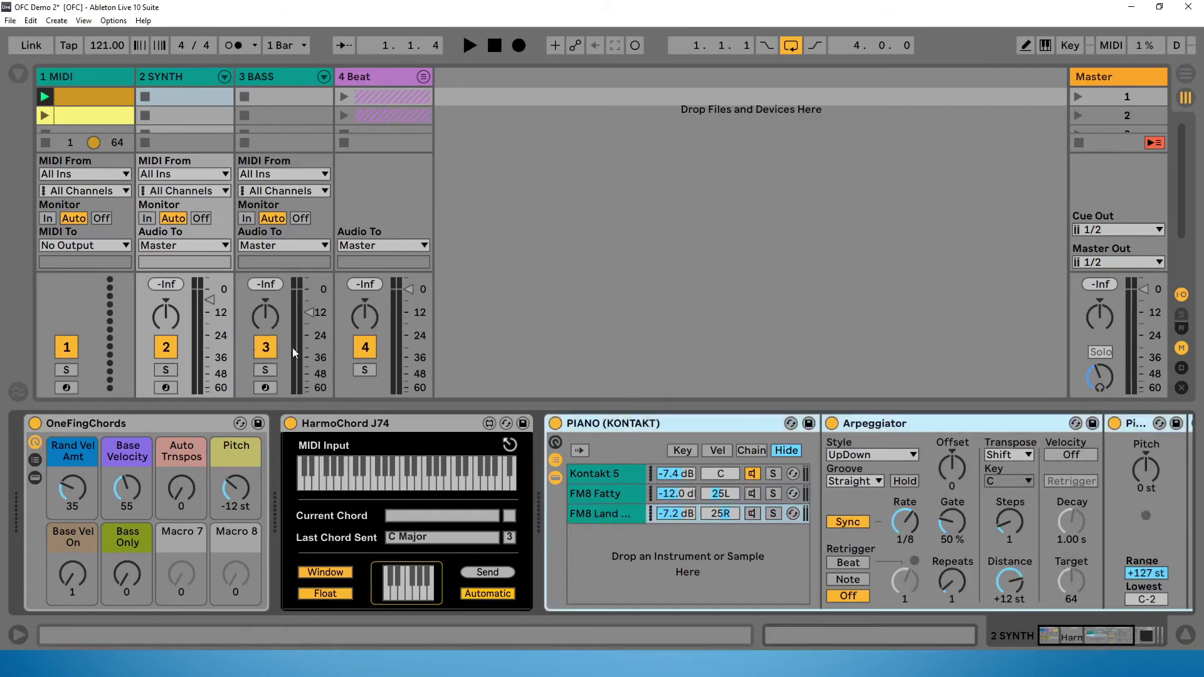
{"action": "left_click", "coordinate": [161, 424]}
Route 2 SYNTH's MIDI From to 1-MIDI, set Monitor to In, and start playback
{"action": "left_click", "coordinate": [181, 74]}
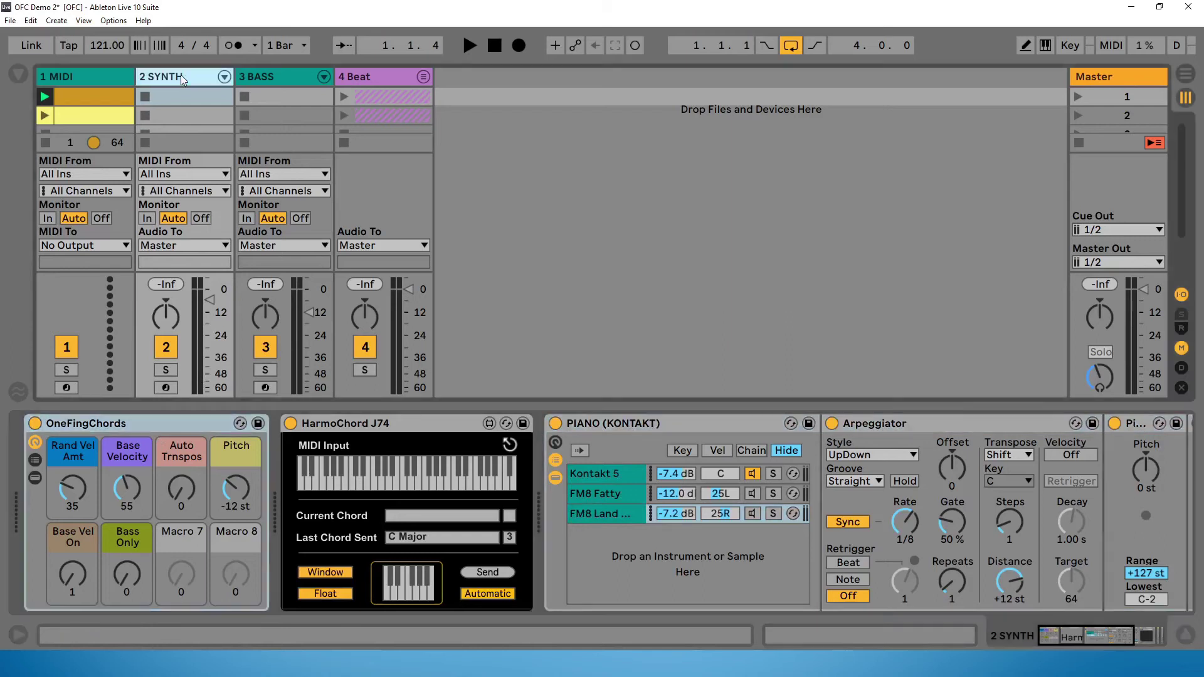
{"action": "left_click", "coordinate": [183, 175]}
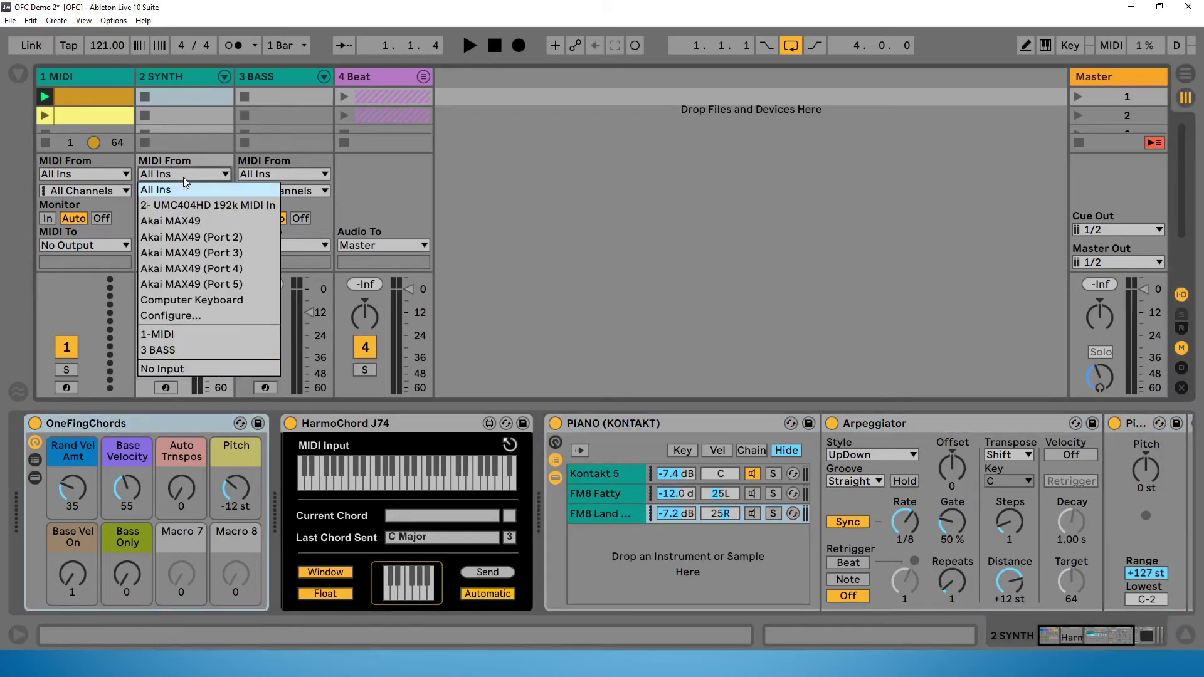
{"action": "left_click", "coordinate": [170, 336]}
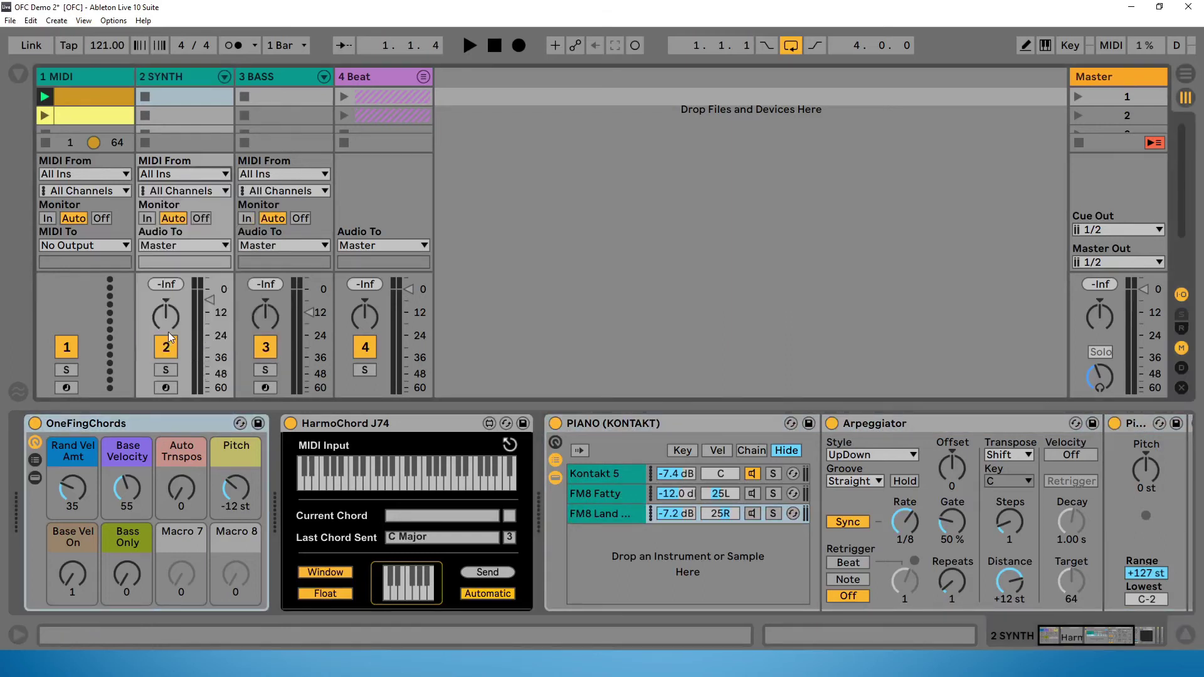
{"action": "left_click", "coordinate": [148, 219]}
{"action": "key", "text": "space"}
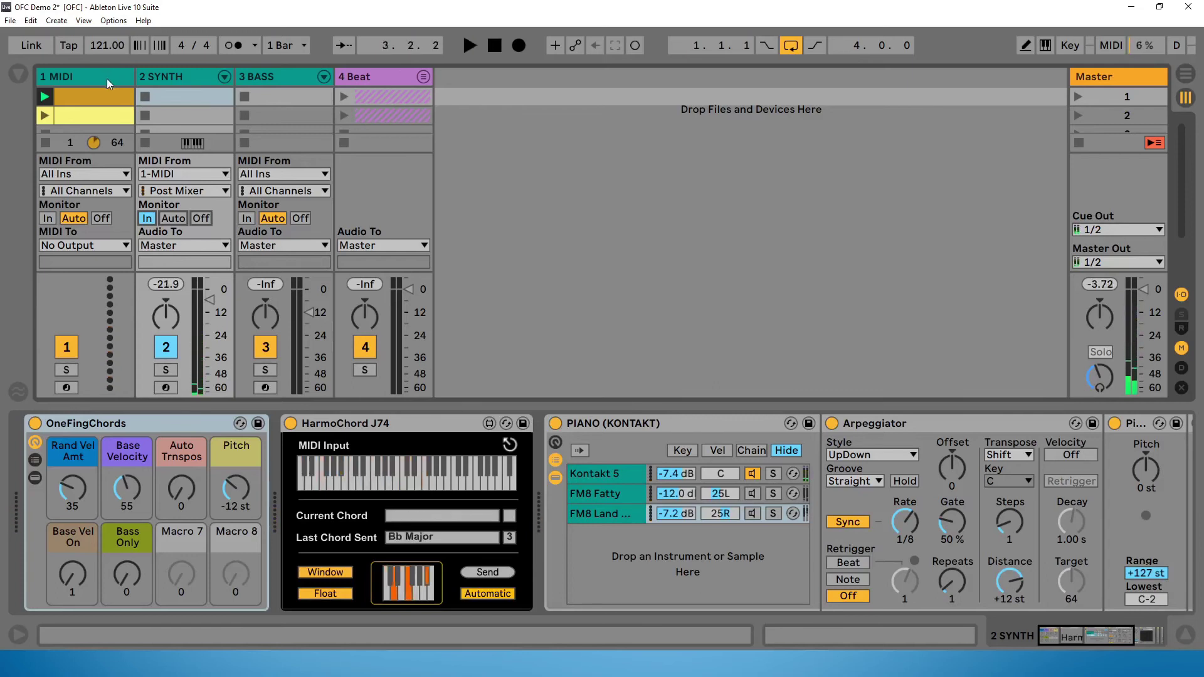
Select the 3 BASS track and inspect its OneFingChords and Arpeggiator devices
{"action": "left_click", "coordinate": [259, 78]}
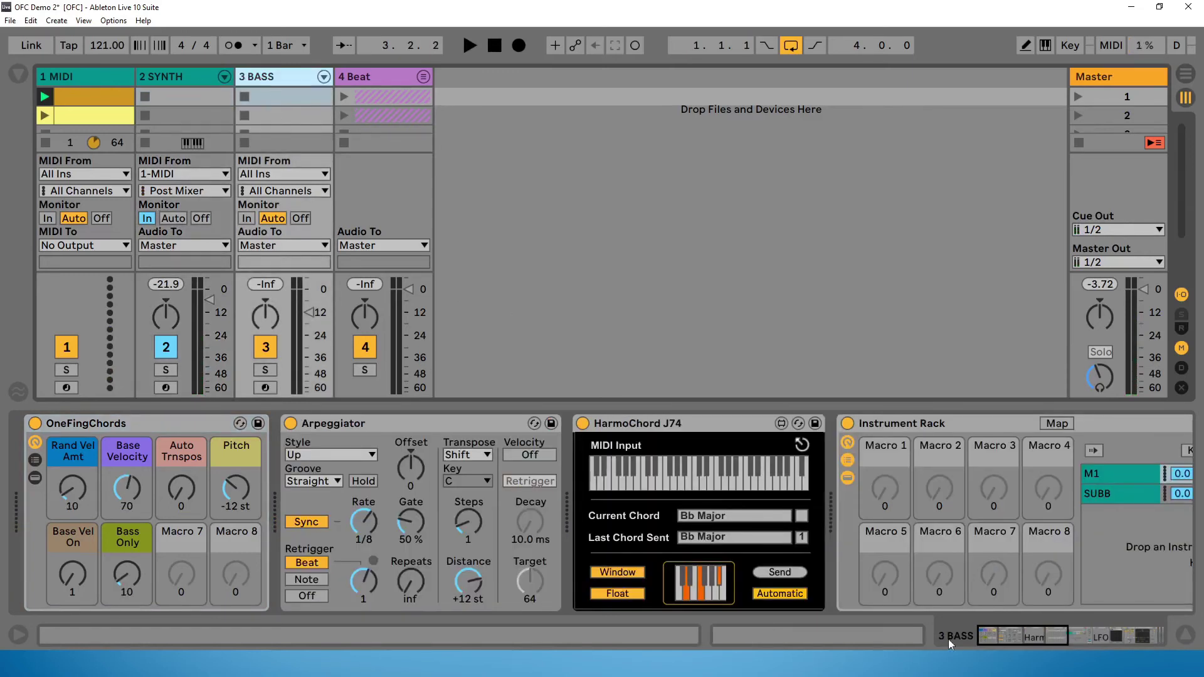
{"action": "left_click_drag", "start_coordinate": [1021, 631], "coordinate": [997, 638]}
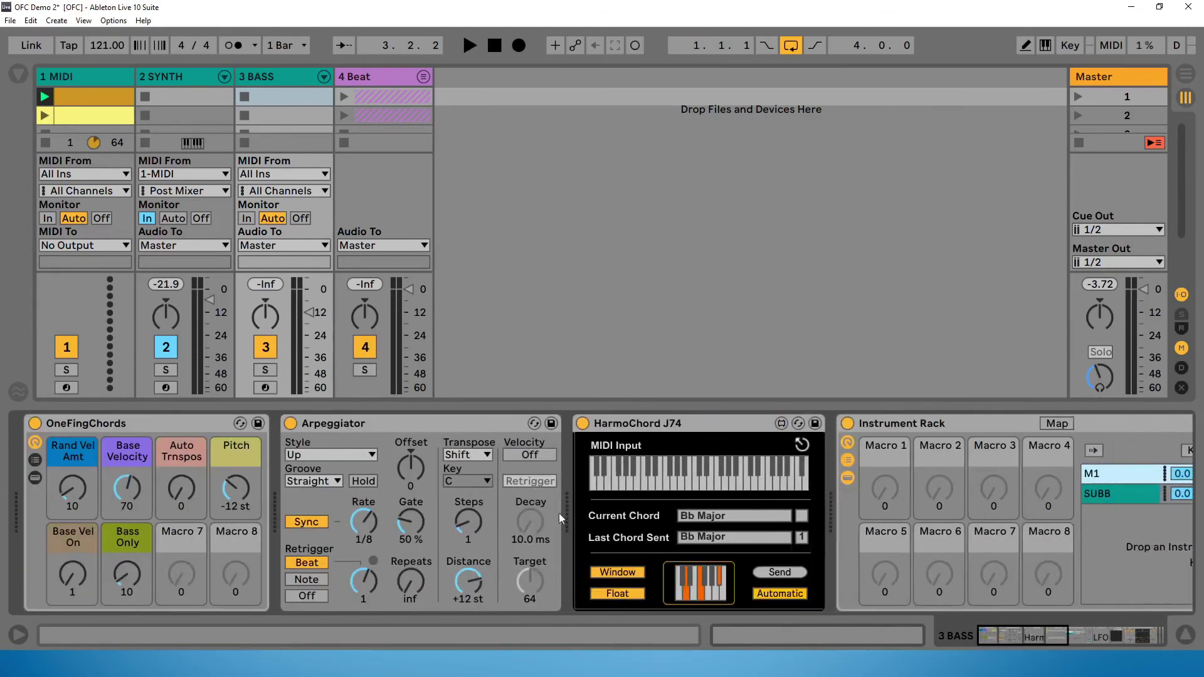
{"action": "left_click", "coordinate": [144, 421]}
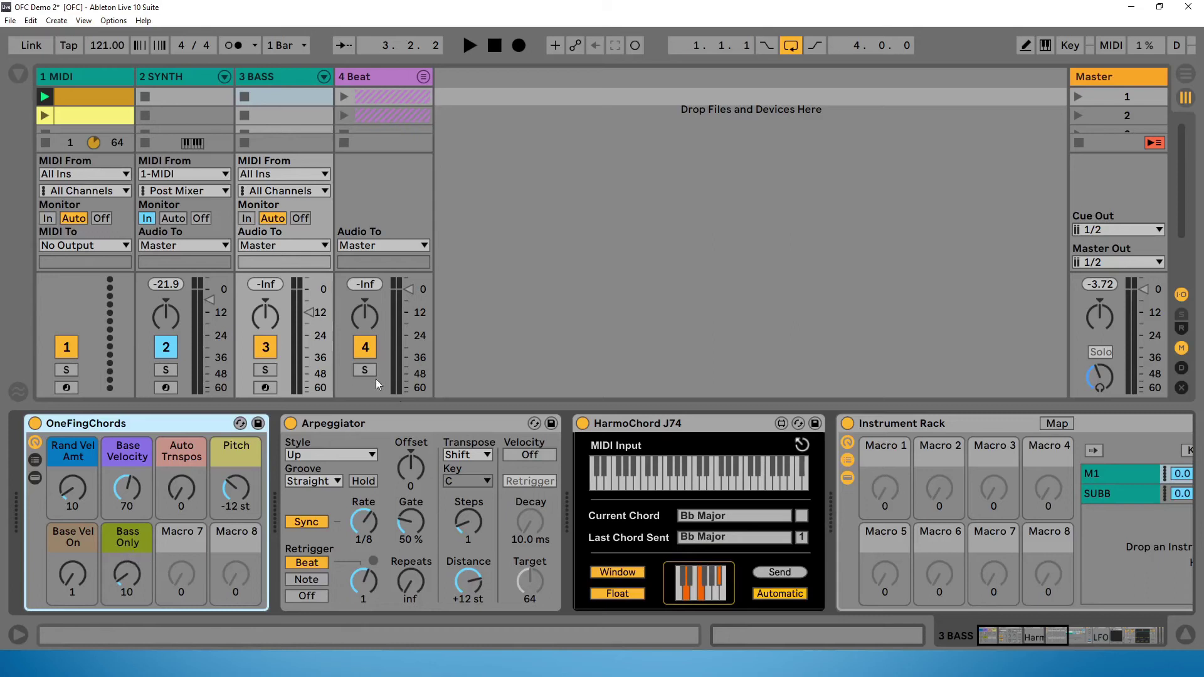
{"action": "left_click", "coordinate": [387, 421]}
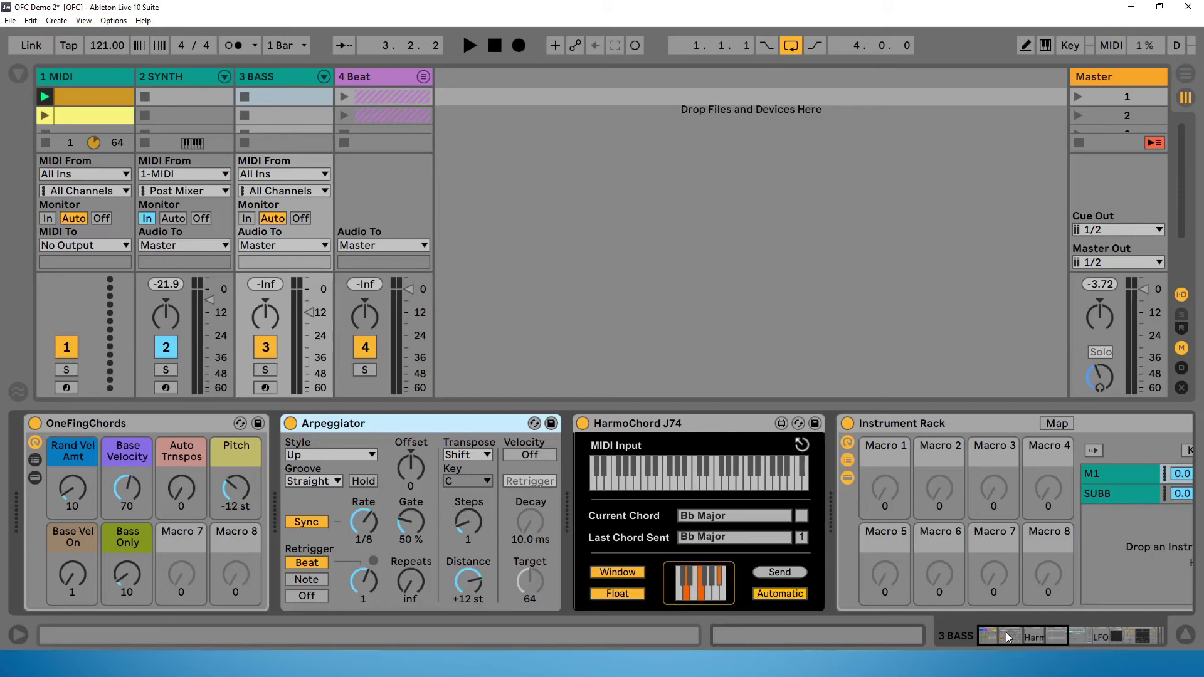
{"action": "left_click_drag", "start_coordinate": [1006, 632], "coordinate": [1073, 627]}
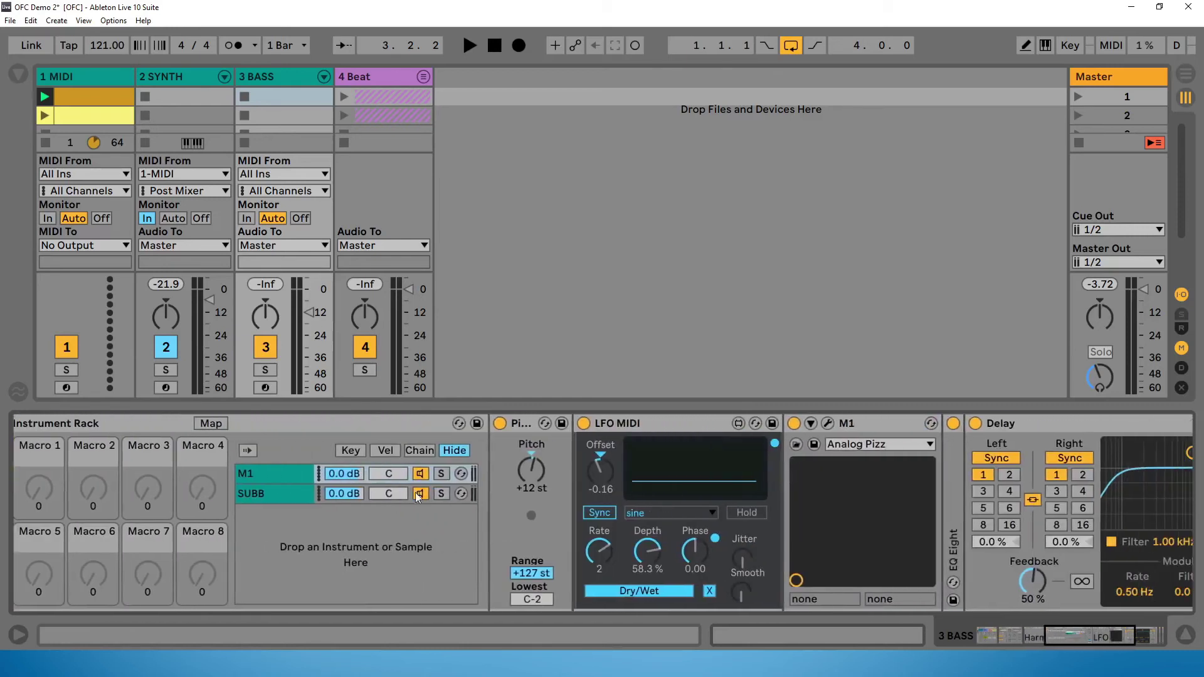
Select the M1 chain and inspect the BASS track's Delay and LFO MIDI devices
{"action": "left_click", "coordinate": [289, 477]}
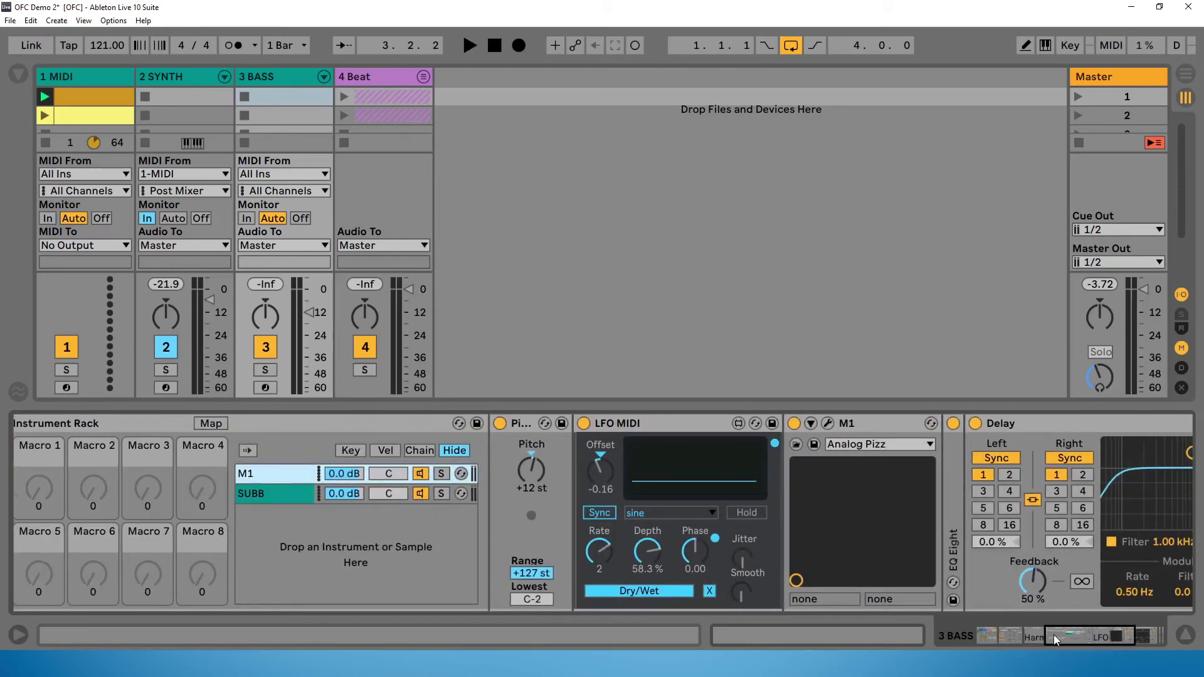
{"action": "left_click_drag", "start_coordinate": [1054, 634], "coordinate": [1071, 636]}
{"action": "left_click", "coordinate": [870, 430]}
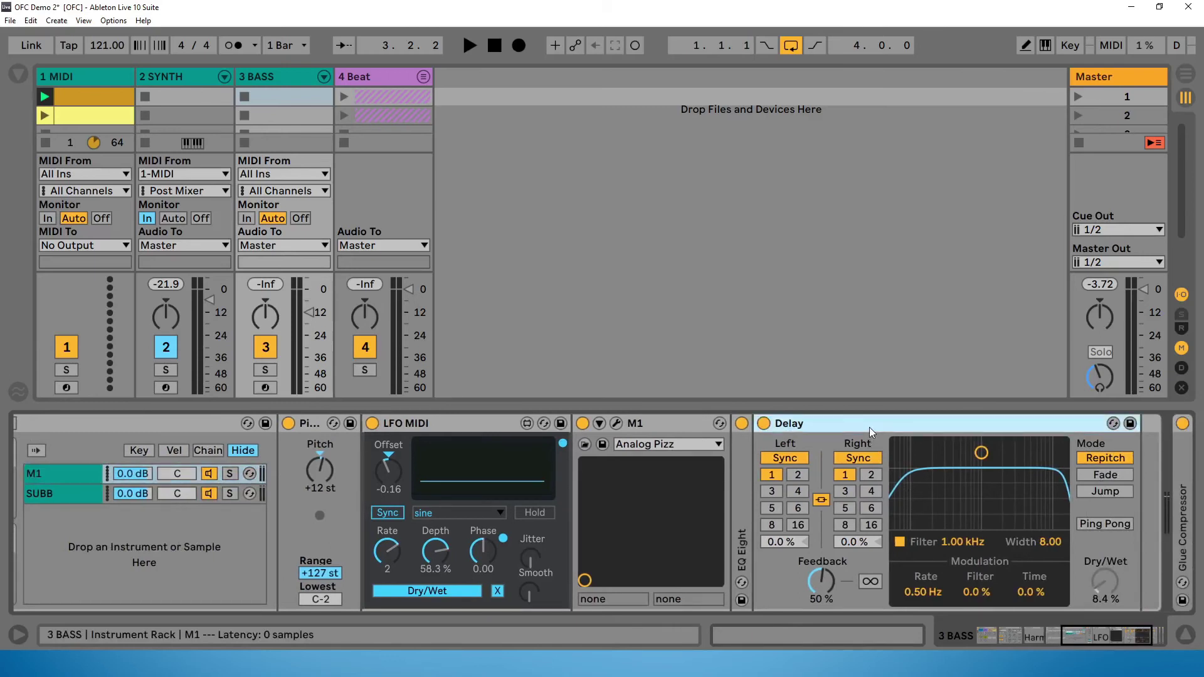
{"action": "left_click", "coordinate": [494, 424]}
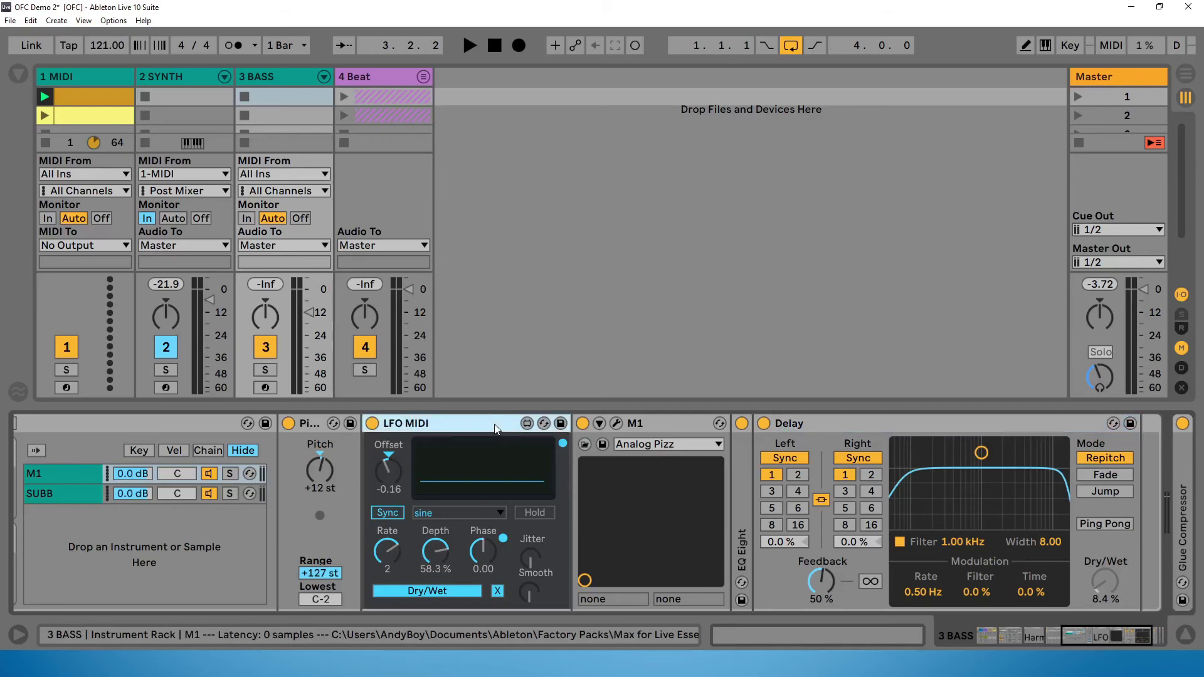
{"action": "left_click", "coordinate": [1099, 578]}
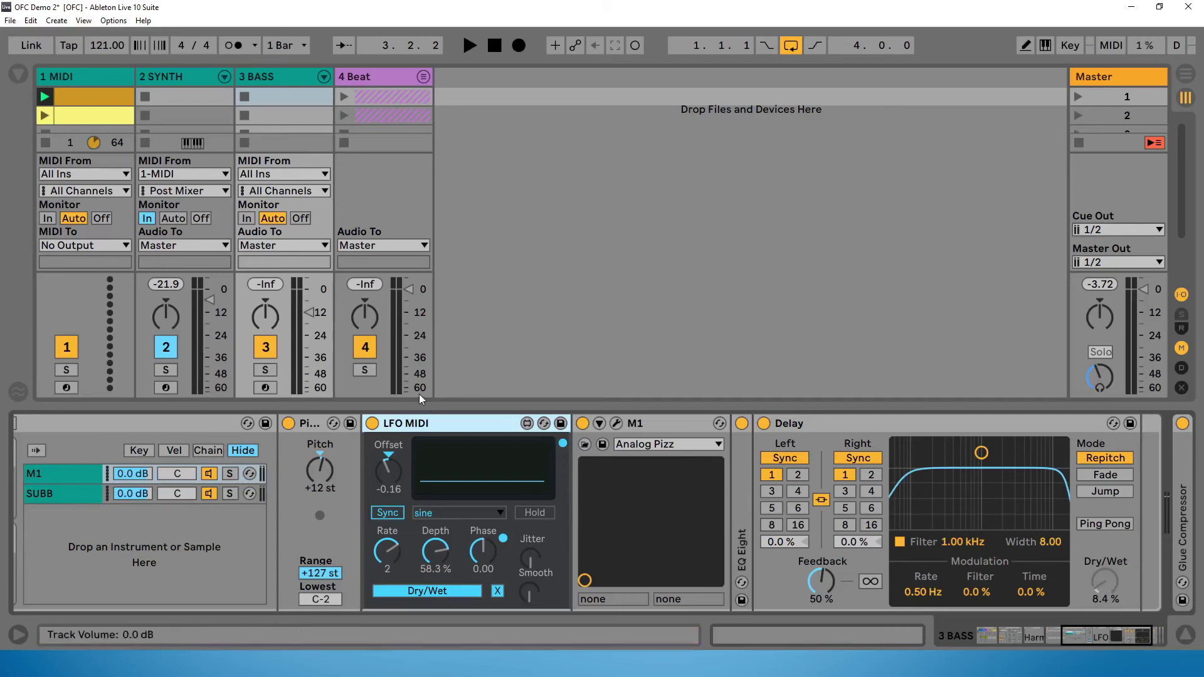
{"action": "left_click", "coordinate": [265, 175]}
Feed 3 BASS from 1-MIDI, set its monitoring to In, arm it, and start playback
{"action": "left_click", "coordinate": [279, 329]}
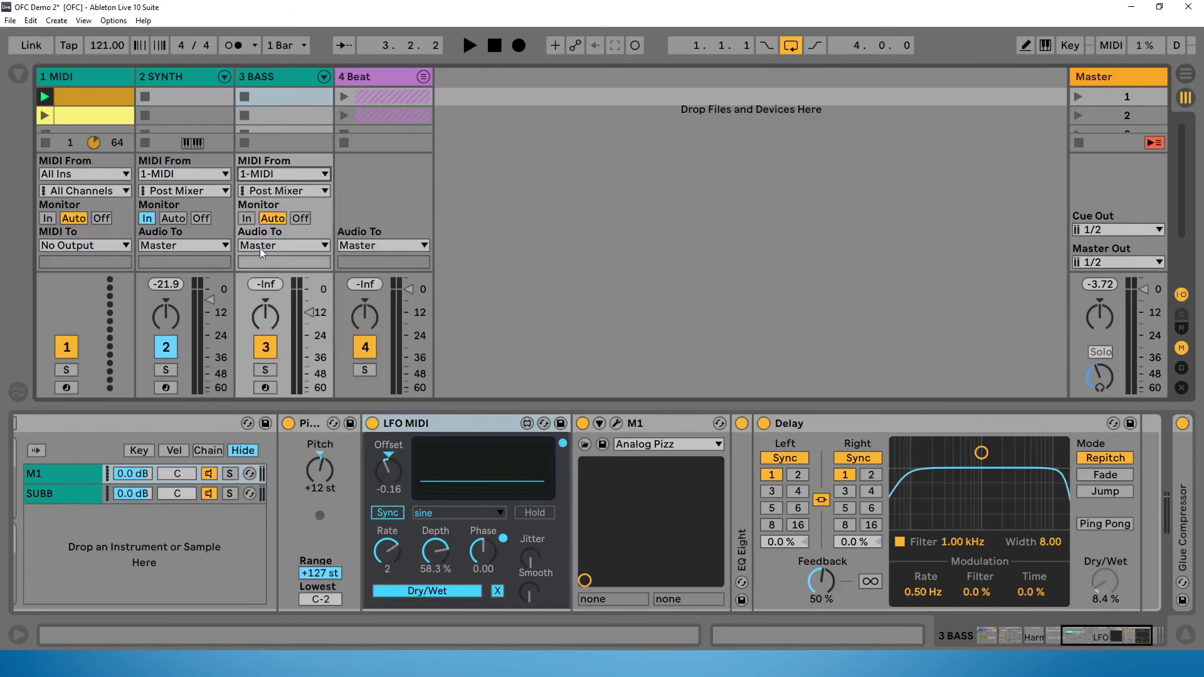
{"action": "left_click", "coordinate": [248, 219]}
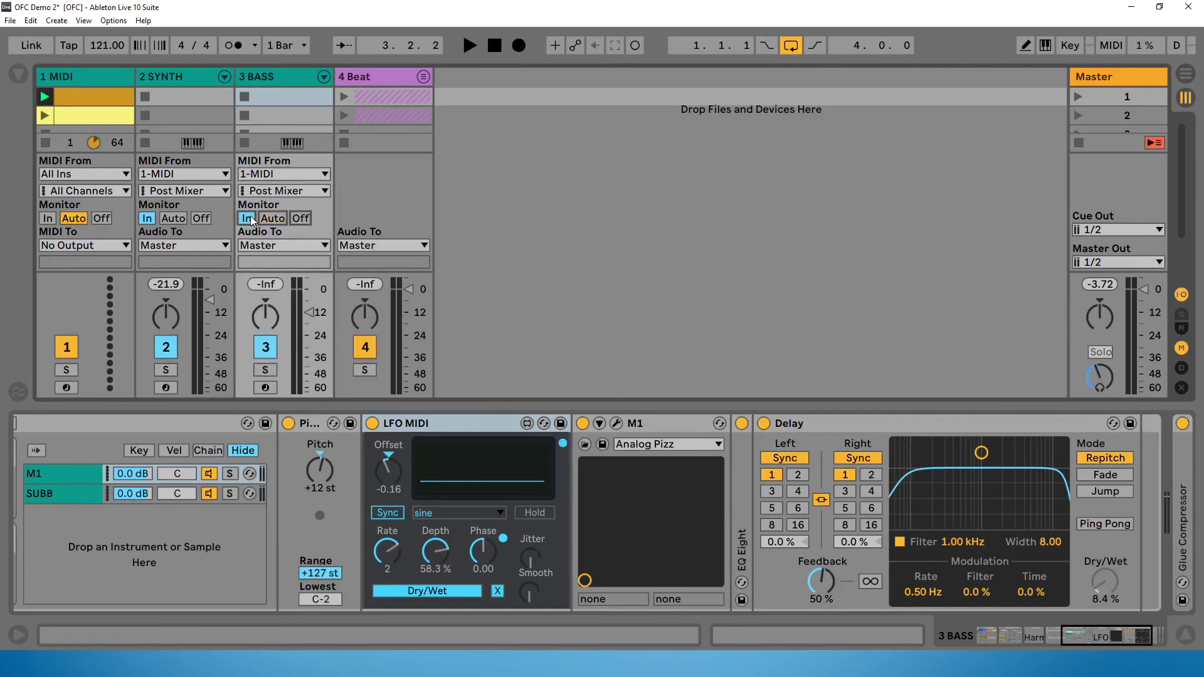
{"action": "left_click", "coordinate": [166, 348]}
{"action": "key", "text": "space"}
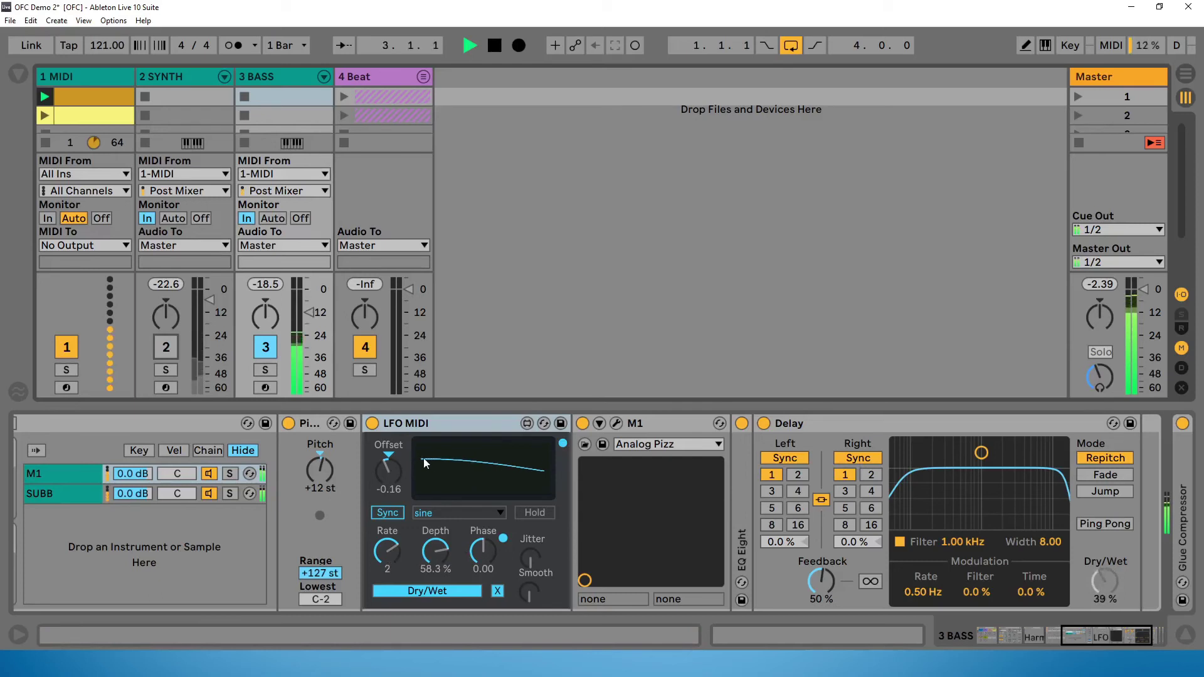
Adjust the Delay's dry/wet amount and the Arpeggiator device, then stop playback
{"action": "left_click", "coordinate": [1098, 586]}
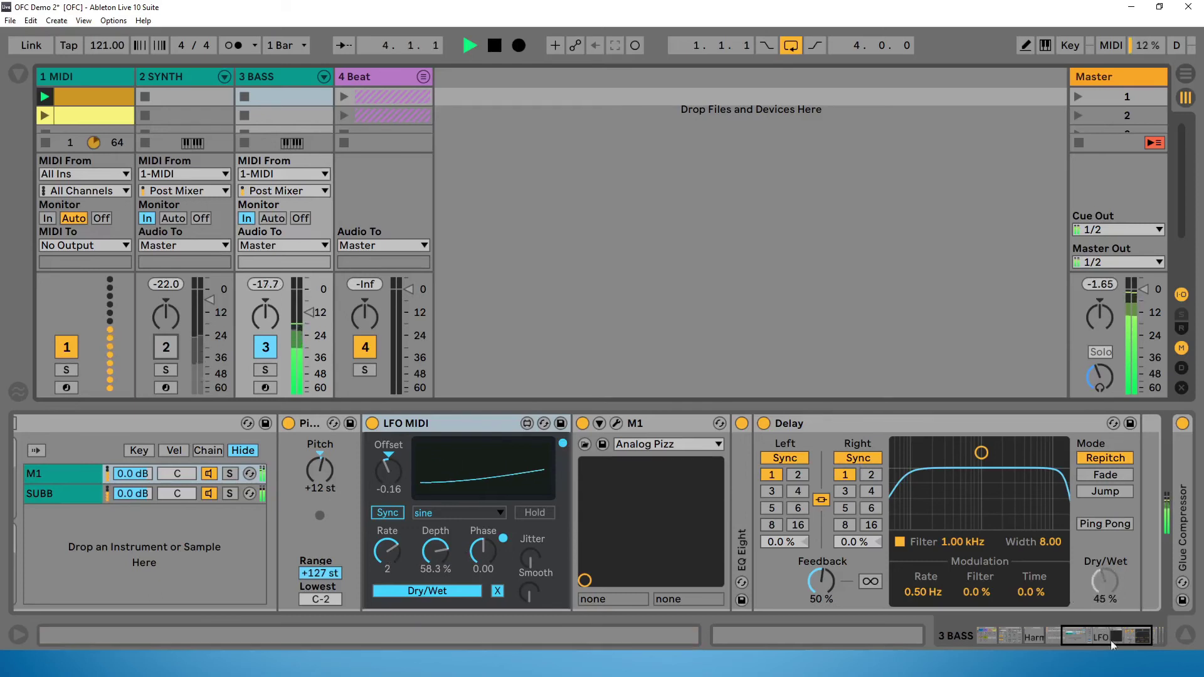
{"action": "left_click_drag", "start_coordinate": [1108, 634], "coordinate": [1022, 635]}
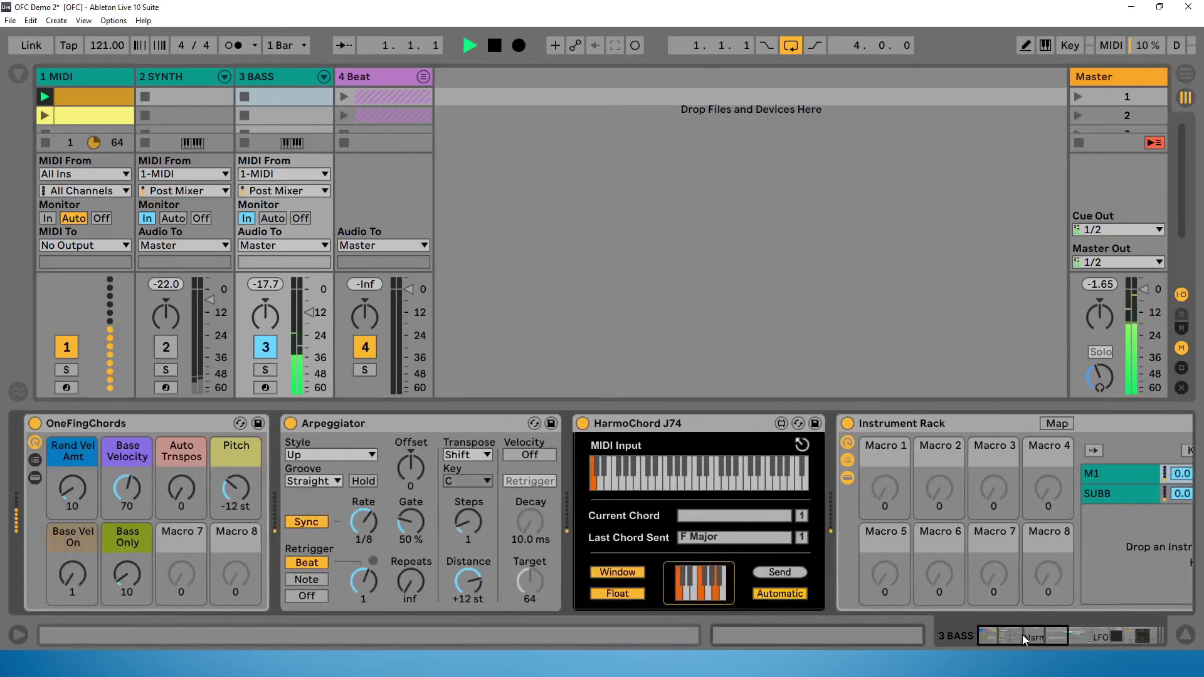
{"action": "left_click", "coordinate": [457, 423]}
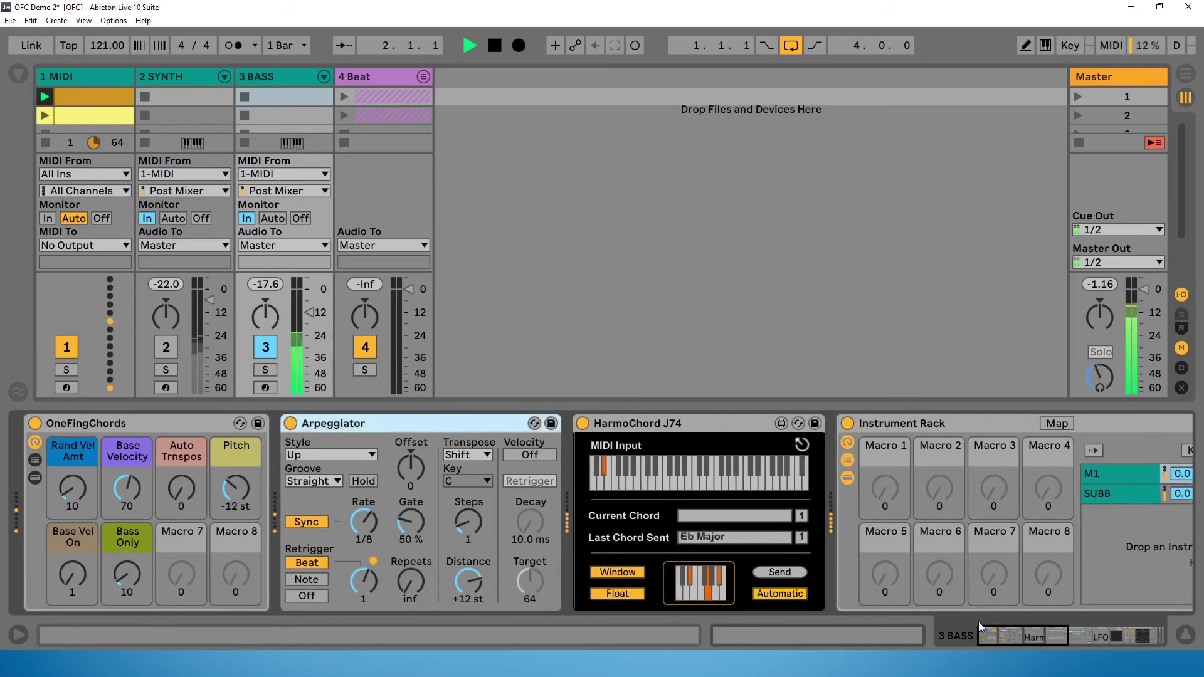
{"action": "mouse_move", "coordinate": [1014, 634]}
{"action": "left_mouse_down"}
{"action": "mouse_move", "coordinate": [1094, 641]}
{"action": "mouse_move", "coordinate": [1003, 639]}
{"action": "left_mouse_up"}
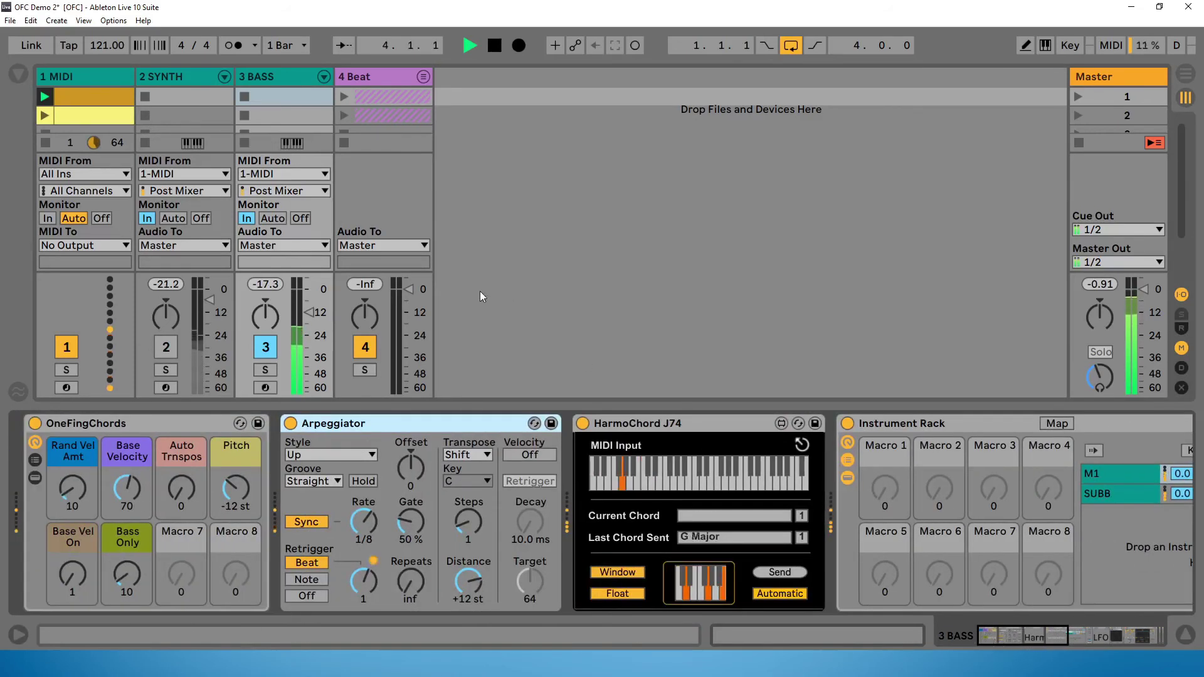
{"action": "key", "text": "space"}
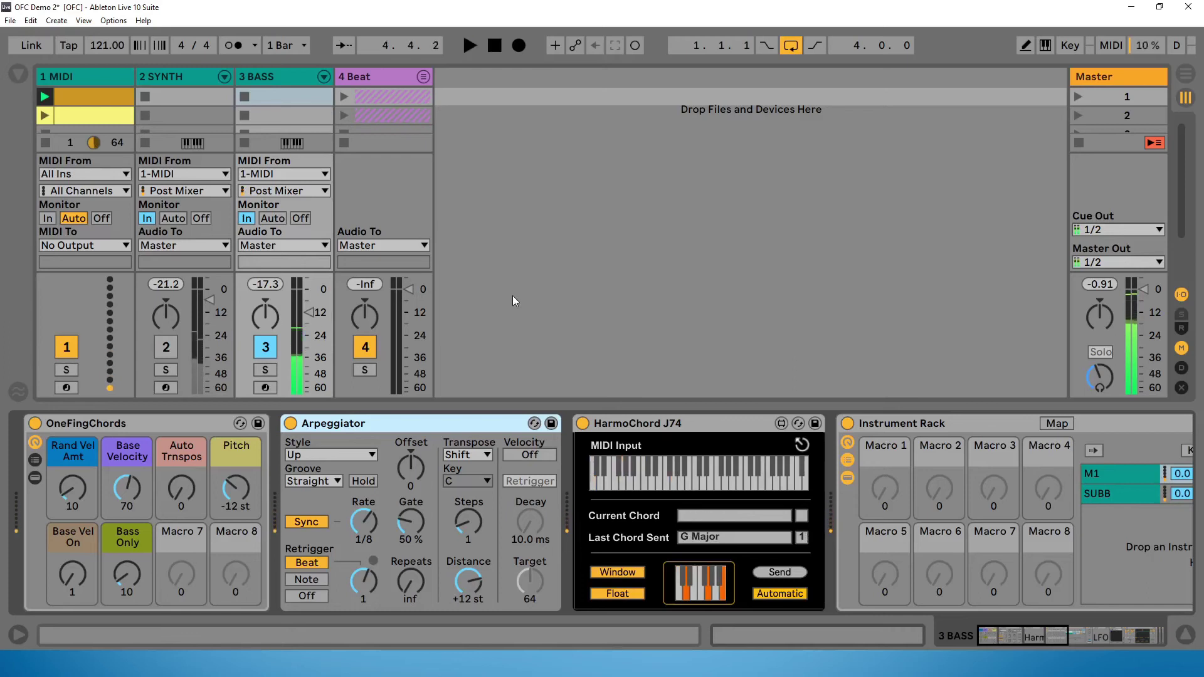
Check the device chains of 1 MIDI, 2 SYNTH and 3 BASS, then restart playback
{"action": "left_click", "coordinate": [88, 76]}
{"action": "left_click", "coordinate": [183, 84]}
{"action": "left_click", "coordinate": [272, 81]}
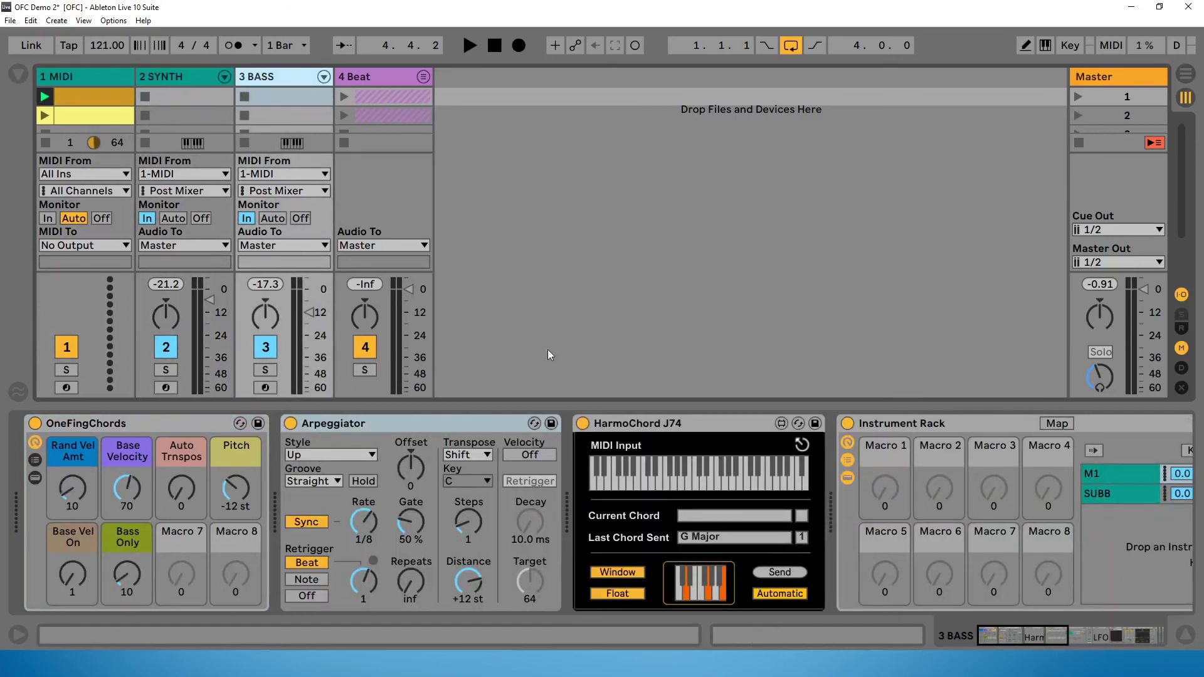
{"action": "key", "text": "space"}
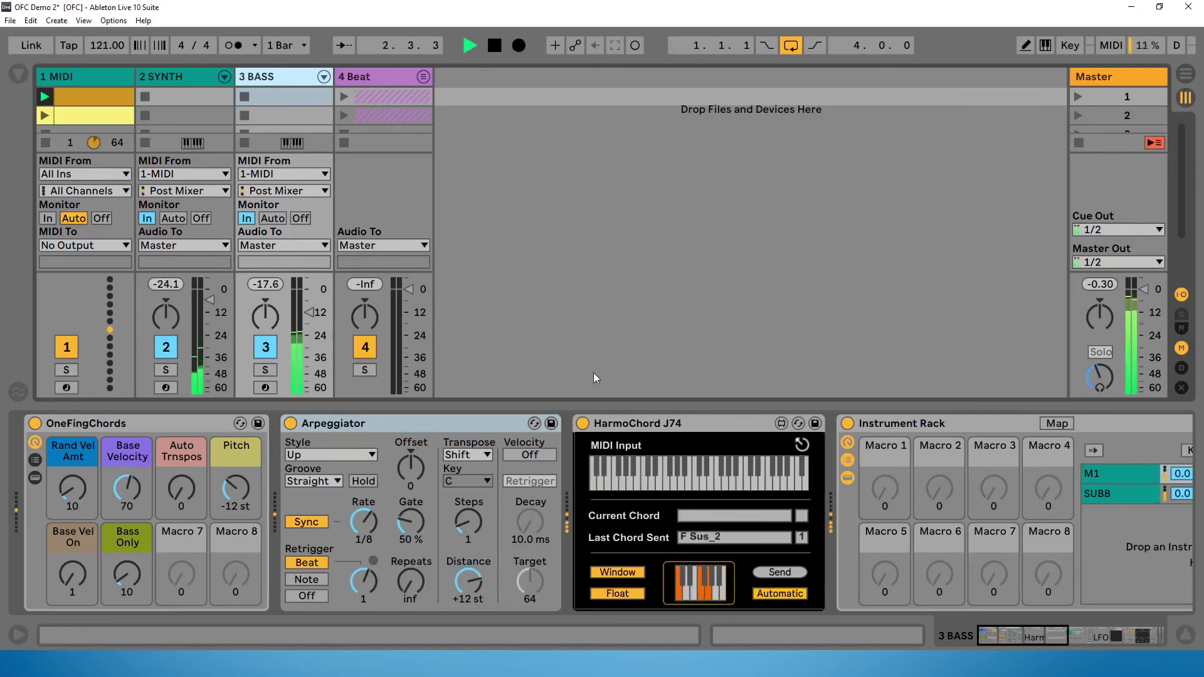
Launch the Beat clip on track 4 and open track 1's chord clip in the note editor
{"action": "left_click", "coordinate": [119, 590]}
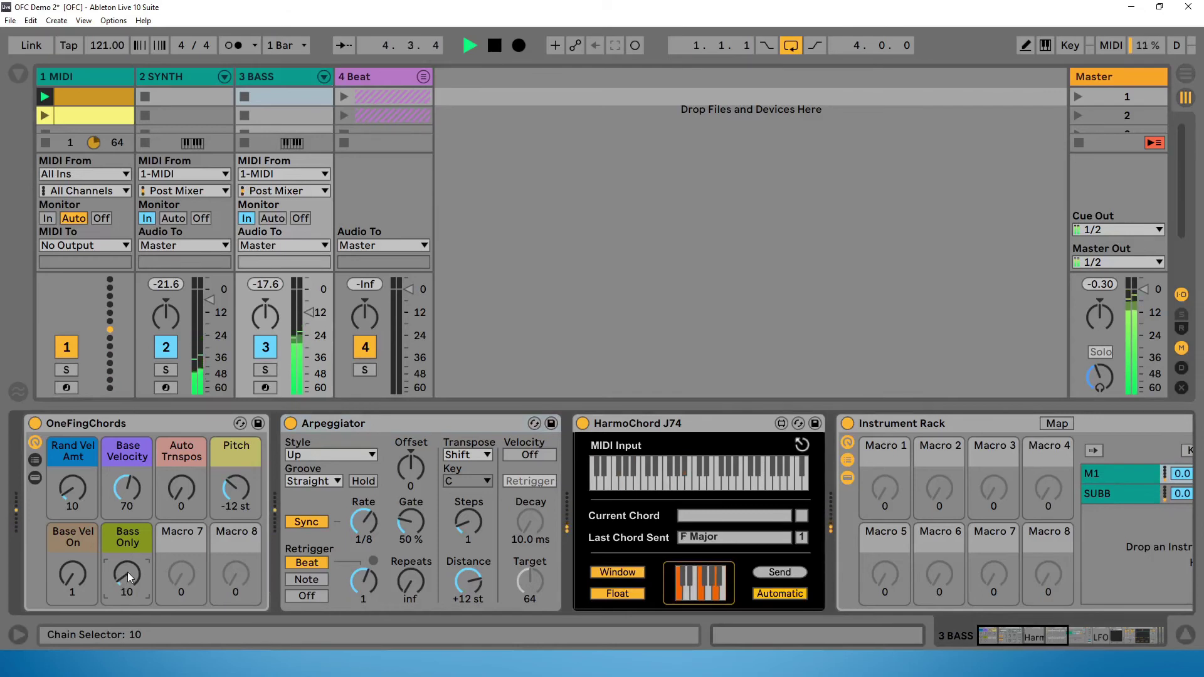
{"action": "left_click", "coordinate": [344, 98]}
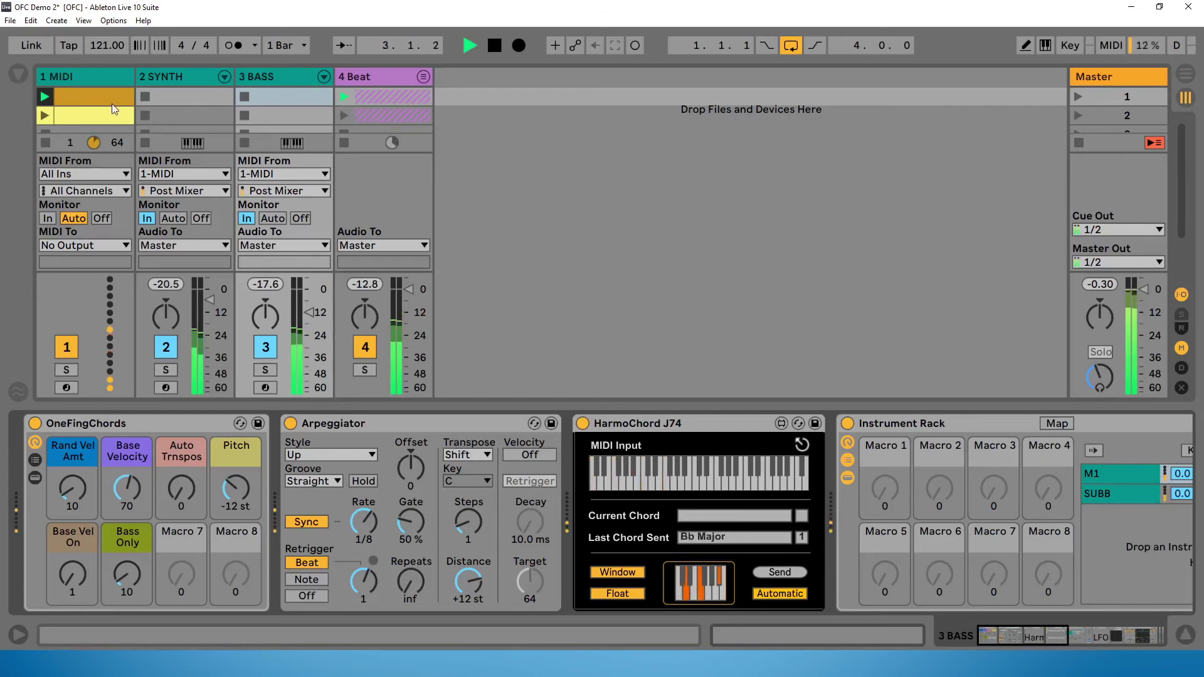
{"action": "left_click", "coordinate": [131, 112]}
{"action": "double_click", "coordinate": [130, 112]}
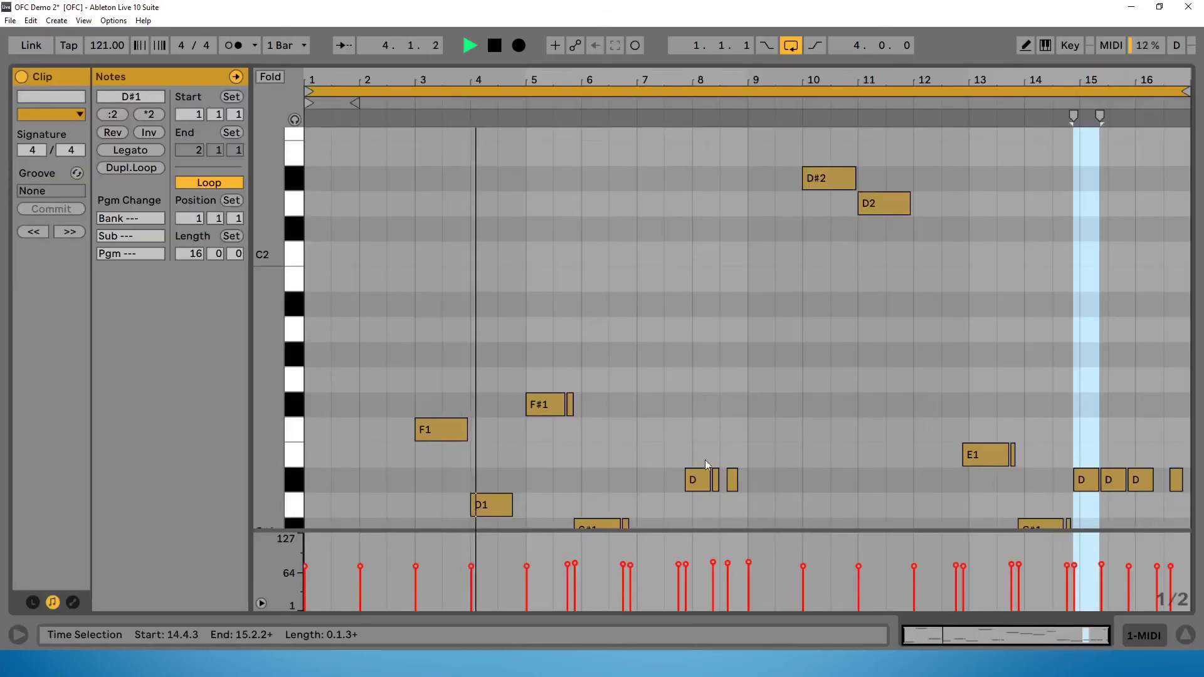
Zoom the piano roll onto the chord clip's notes, then go back to the session mixer
{"action": "left_click_drag", "start_coordinate": [270, 295], "coordinate": [261, 247]}
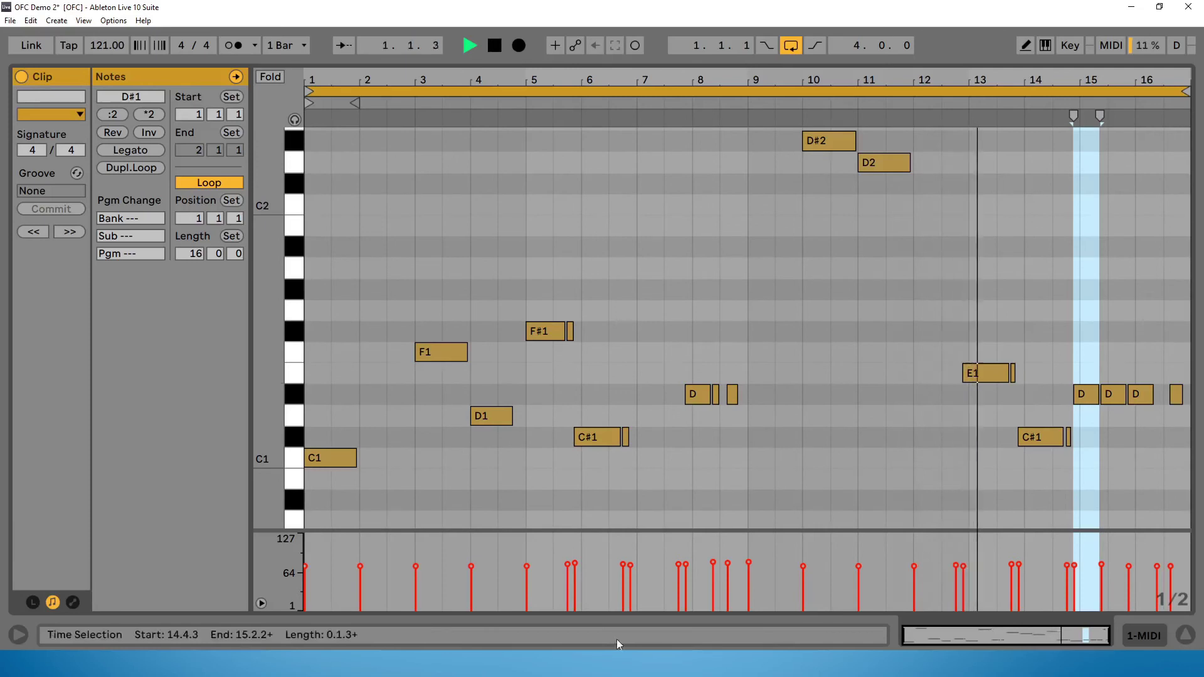
{"action": "left_click", "coordinate": [1153, 638]}
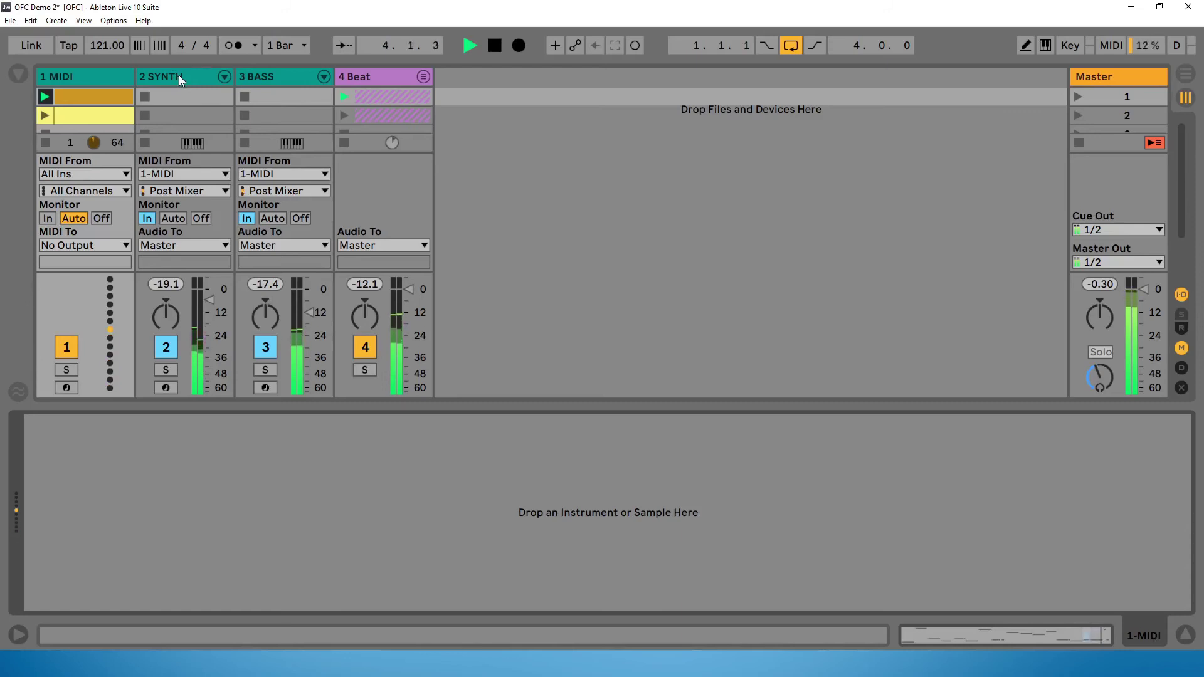
Stop playback and insert two new MIDI tracks, 4 MIDI and 5 MIDI, after 3 BASS
{"action": "key", "text": "space"}
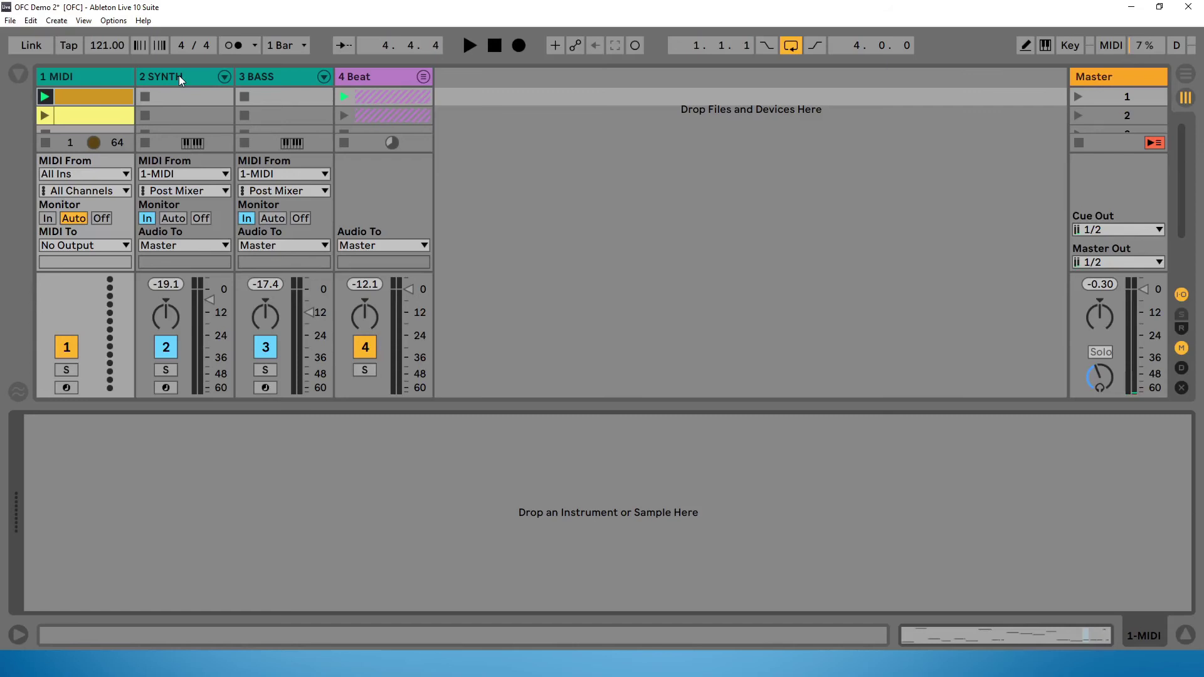
{"action": "left_click", "coordinate": [295, 77]}
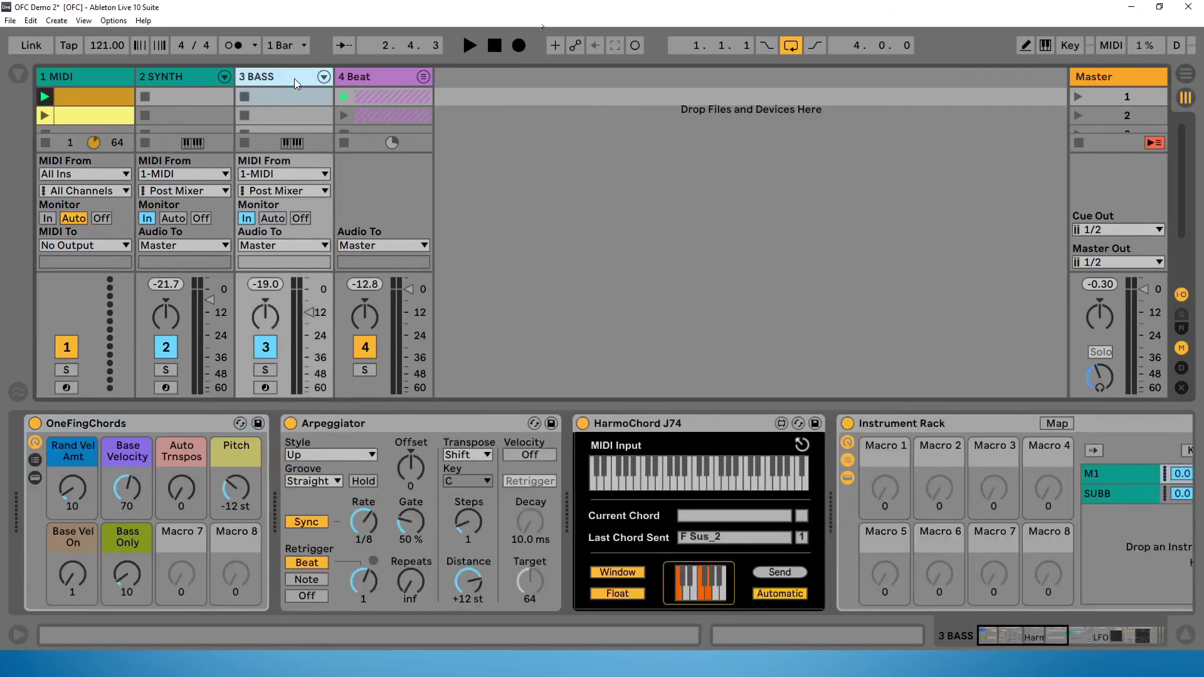
{"action": "key", "text": "ctrl+shift+t"}
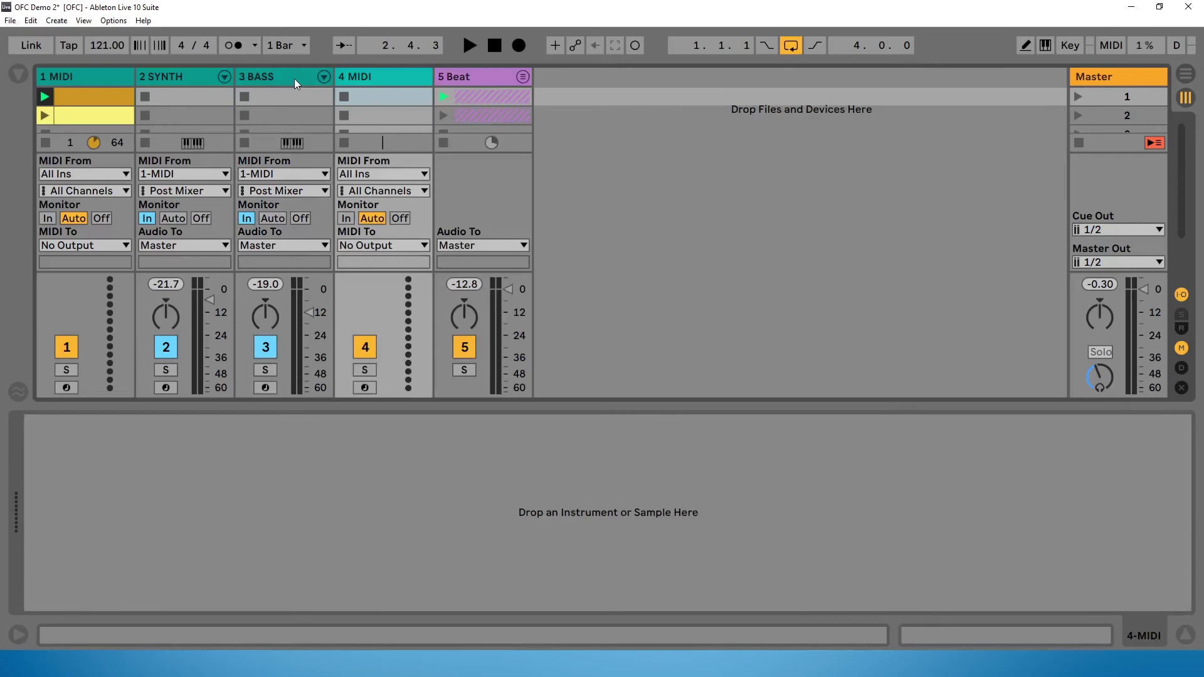
{"action": "key", "text": "ctrl+shift+t"}
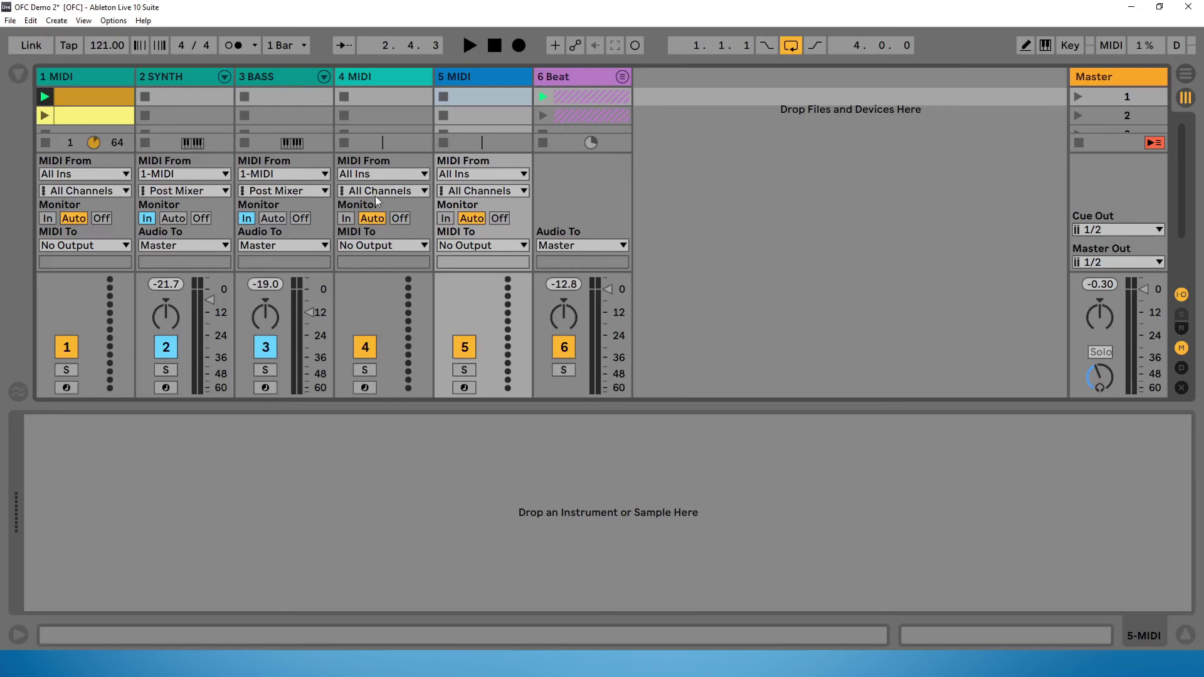
Route 2 SYNTH into 4 MIDI and 3 BASS into 5 MIDI, and arm both new tracks
{"action": "left_click", "coordinate": [375, 179]}
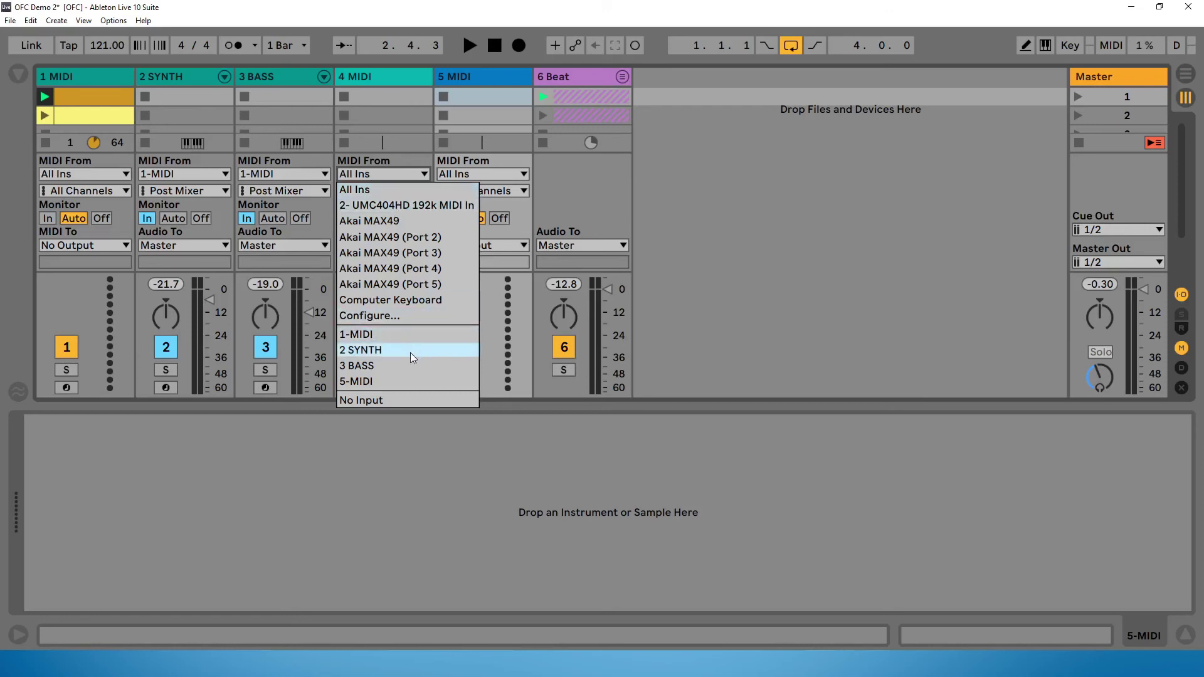
{"action": "key", "text": "Escape"}
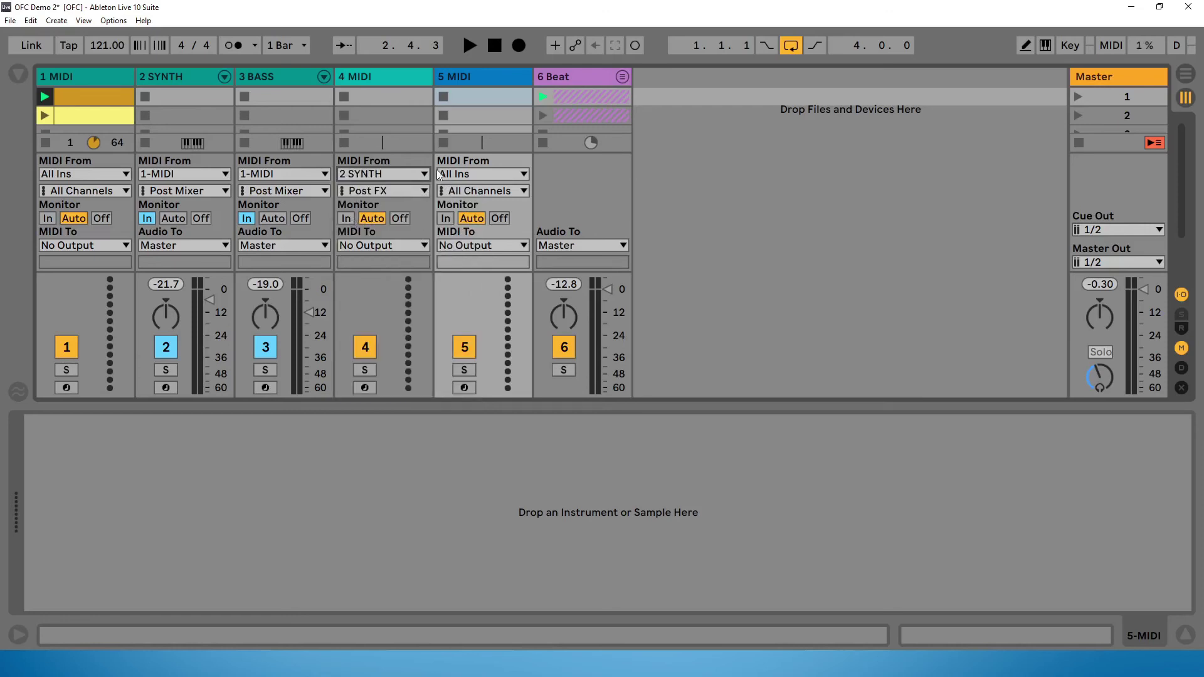
{"action": "left_click", "coordinate": [462, 173]}
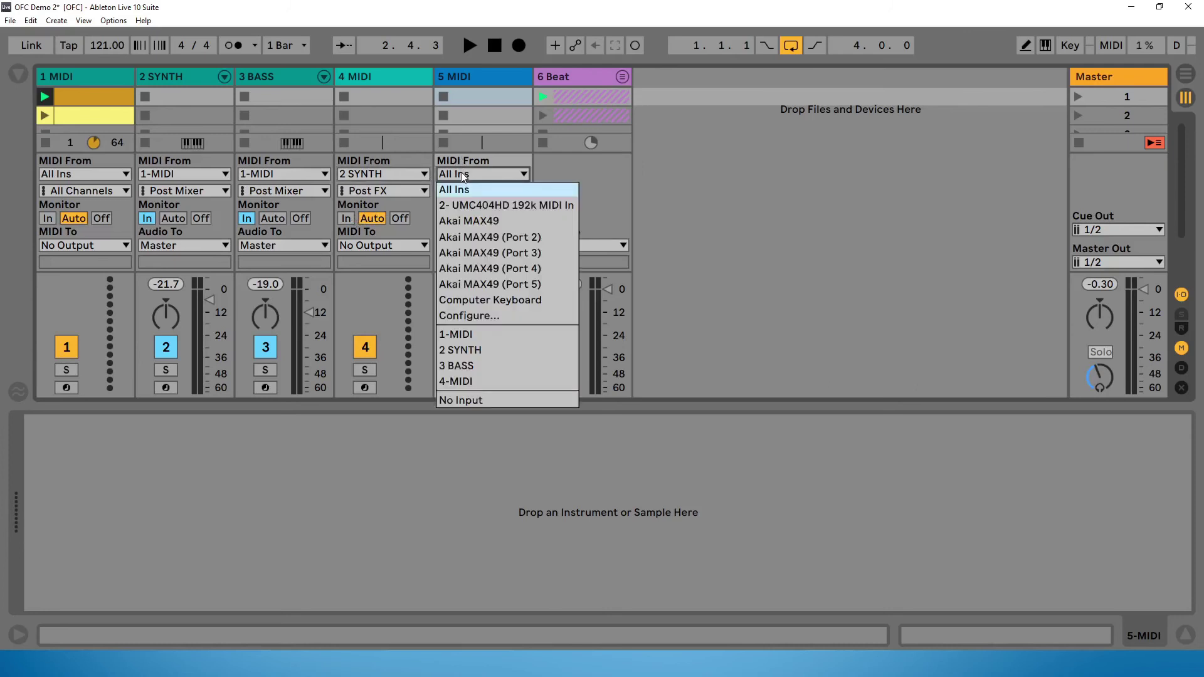
{"action": "left_click", "coordinate": [493, 363]}
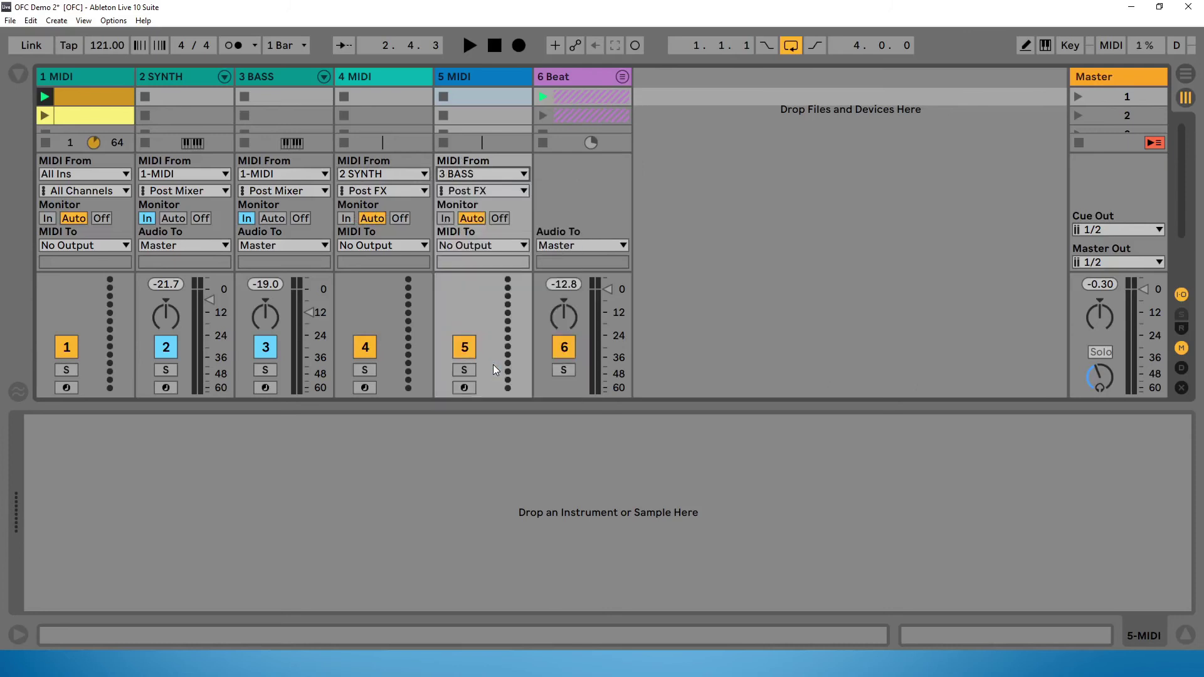
{"action": "left_click", "coordinate": [366, 388]}
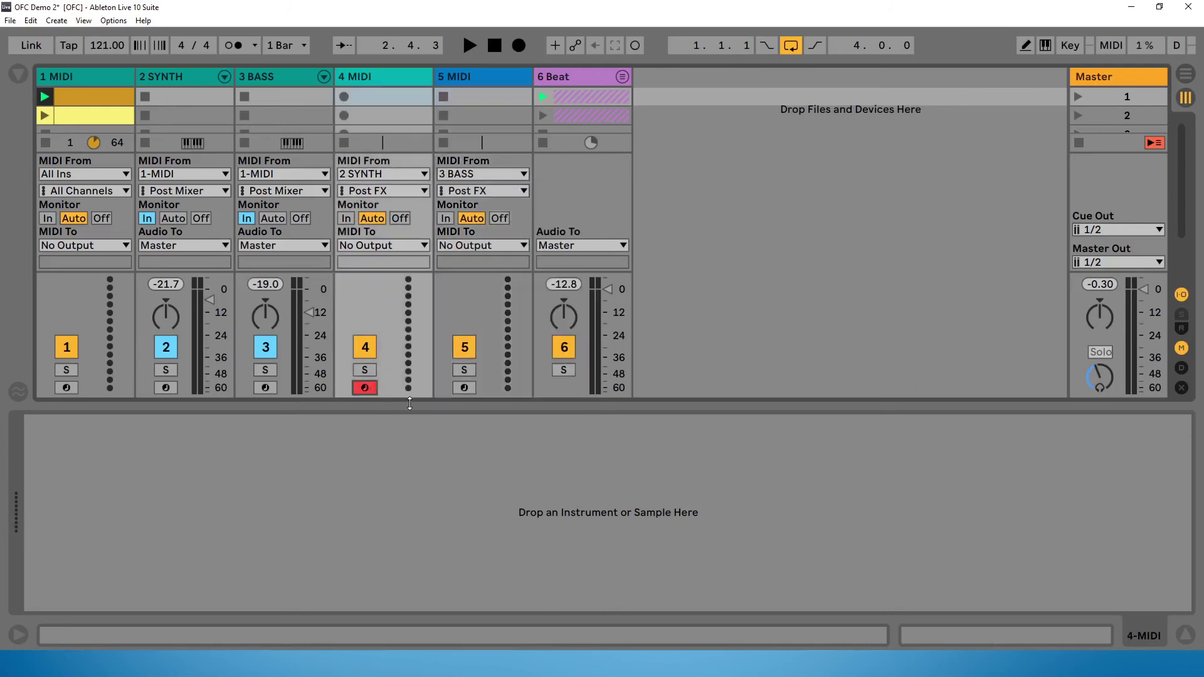
{"action": "left_click", "coordinate": [463, 387]}
Record clips on 4 MIDI and 5 MIDI, zooming the note editor out to bars 1–7
{"action": "left_click", "coordinate": [344, 96]}
{"action": "left_click", "coordinate": [443, 96]}
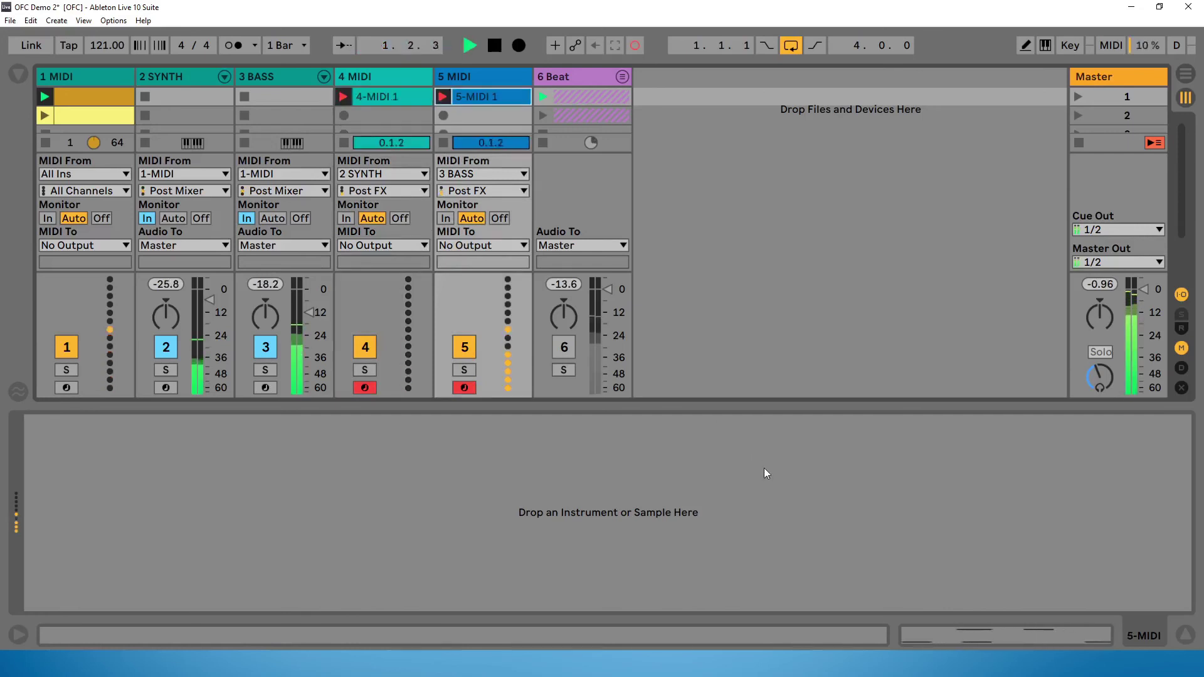
{"action": "left_click", "coordinate": [979, 637]}
{"action": "left_click_drag", "start_coordinate": [979, 637], "coordinate": [979, 617]}
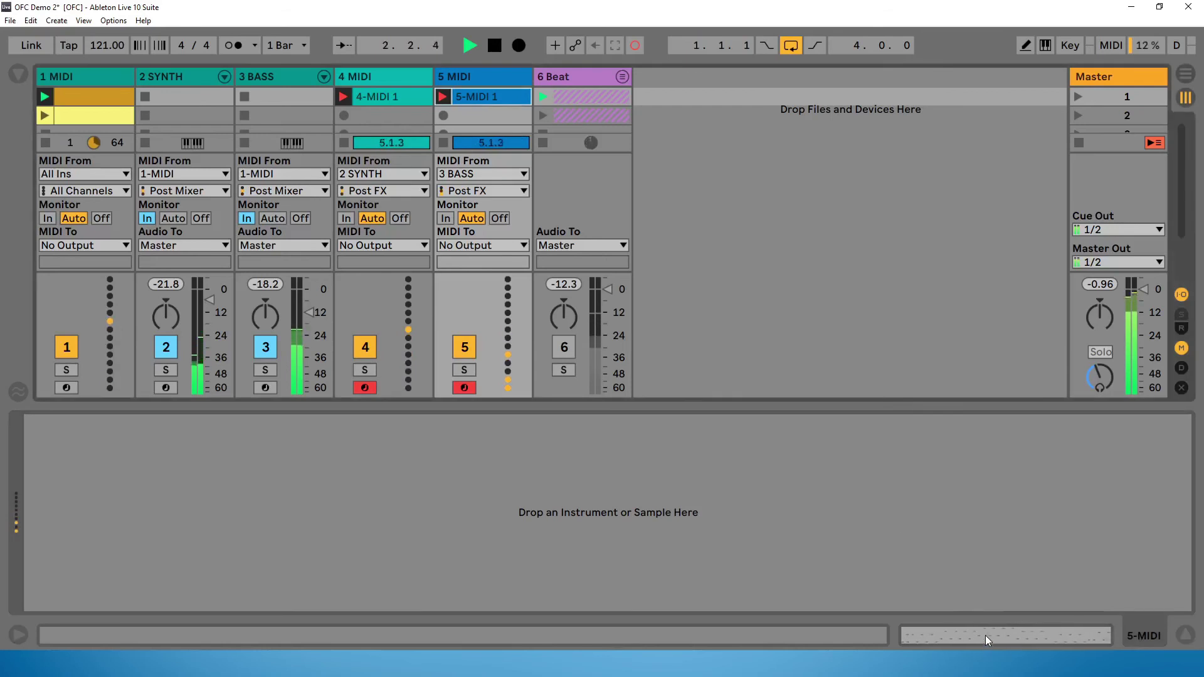
{"action": "left_click_drag", "start_coordinate": [984, 638], "coordinate": [434, 71]}
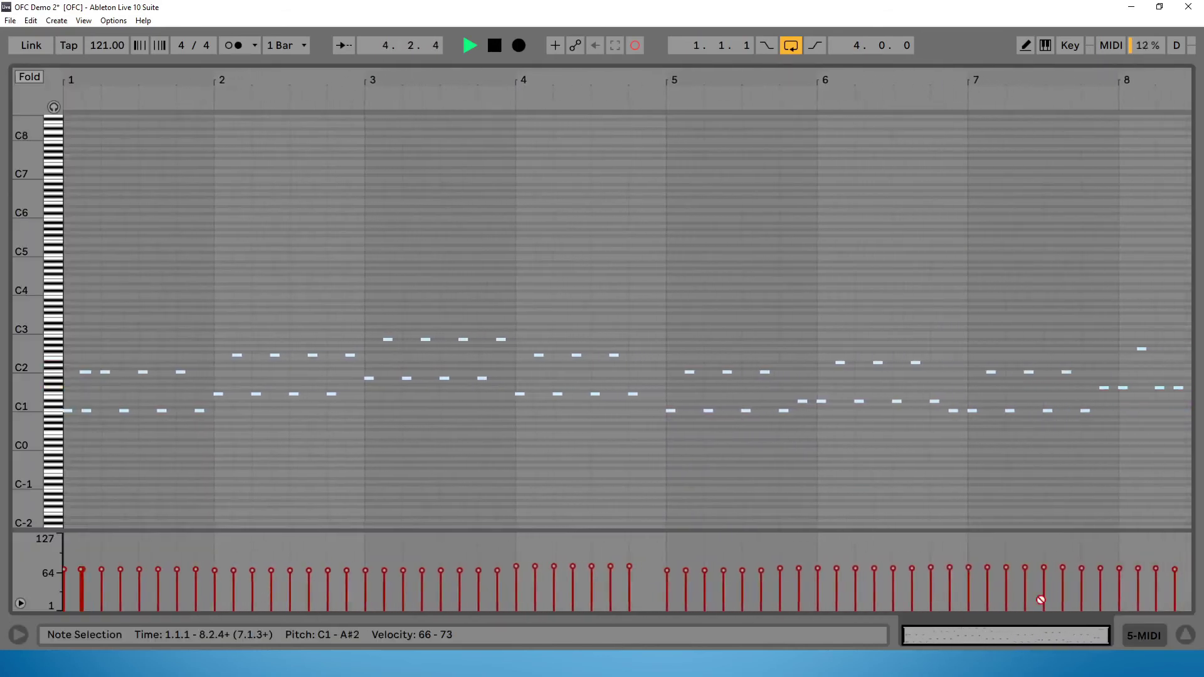
{"action": "key", "text": "shift+Tab"}
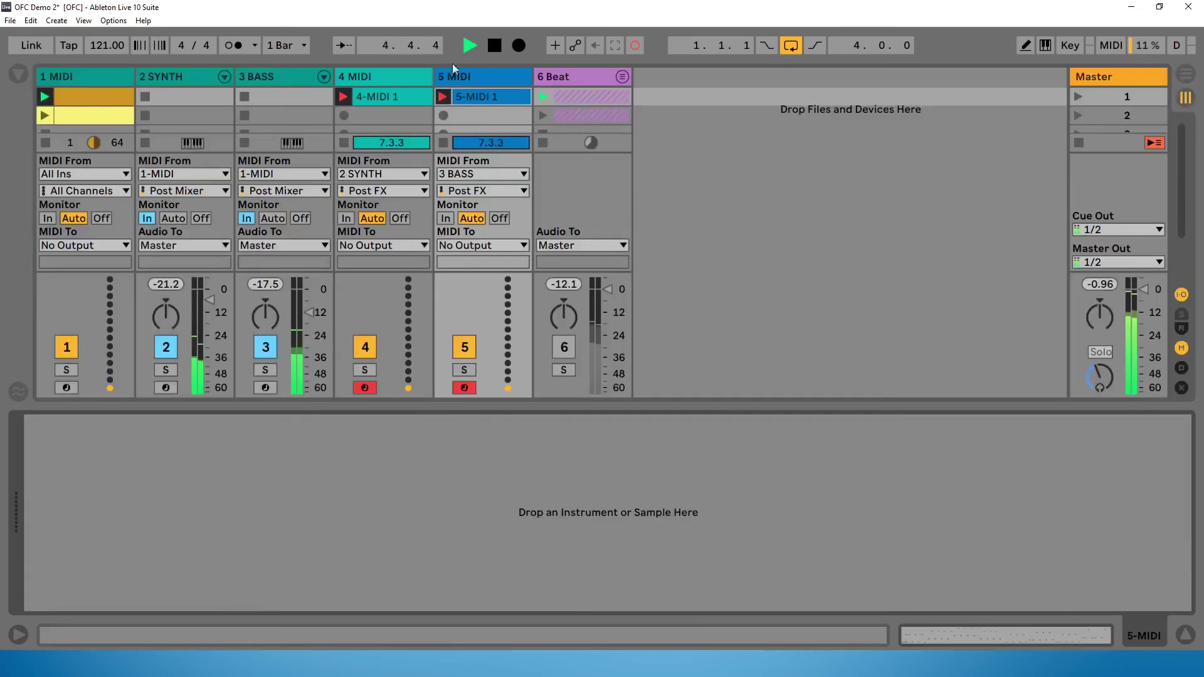
Inspect track 4's recorded chord notes in the note editor, then stop playback
{"action": "left_click", "coordinate": [374, 98]}
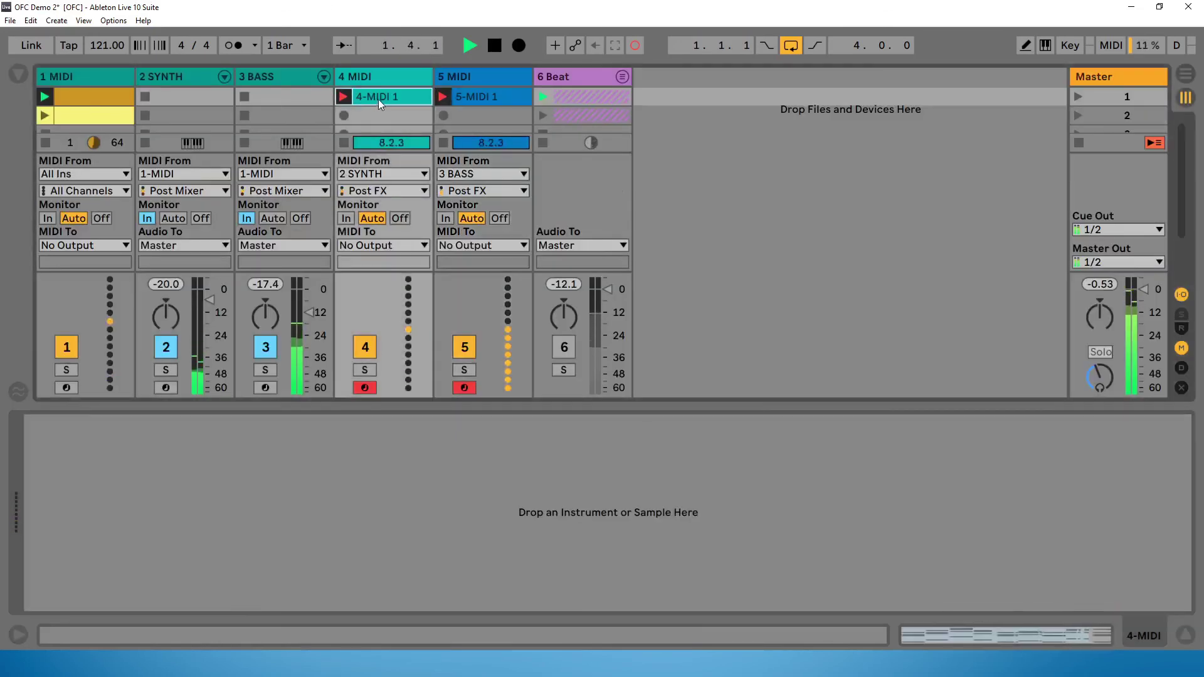
{"action": "left_click", "coordinate": [933, 631]}
{"action": "scroll", "coordinate": [290, 322], "scroll_direction": "down", "scroll_amount": 5}
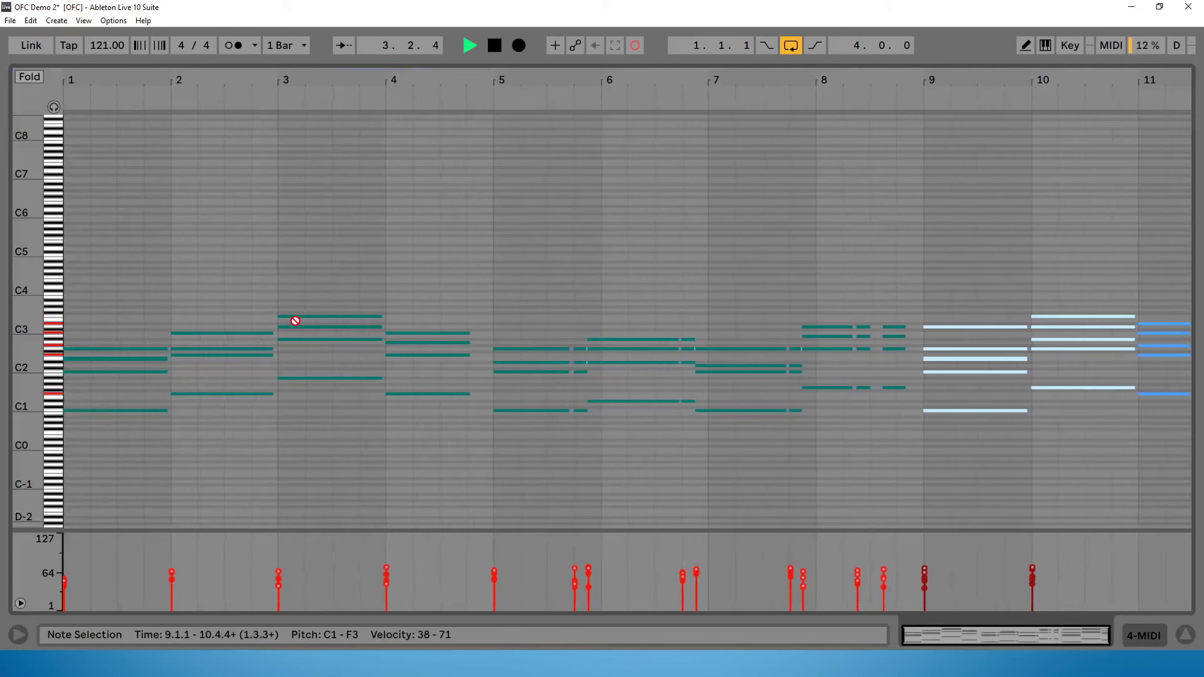
{"action": "scroll", "coordinate": [294, 371], "scroll_direction": "down", "scroll_amount": 4}
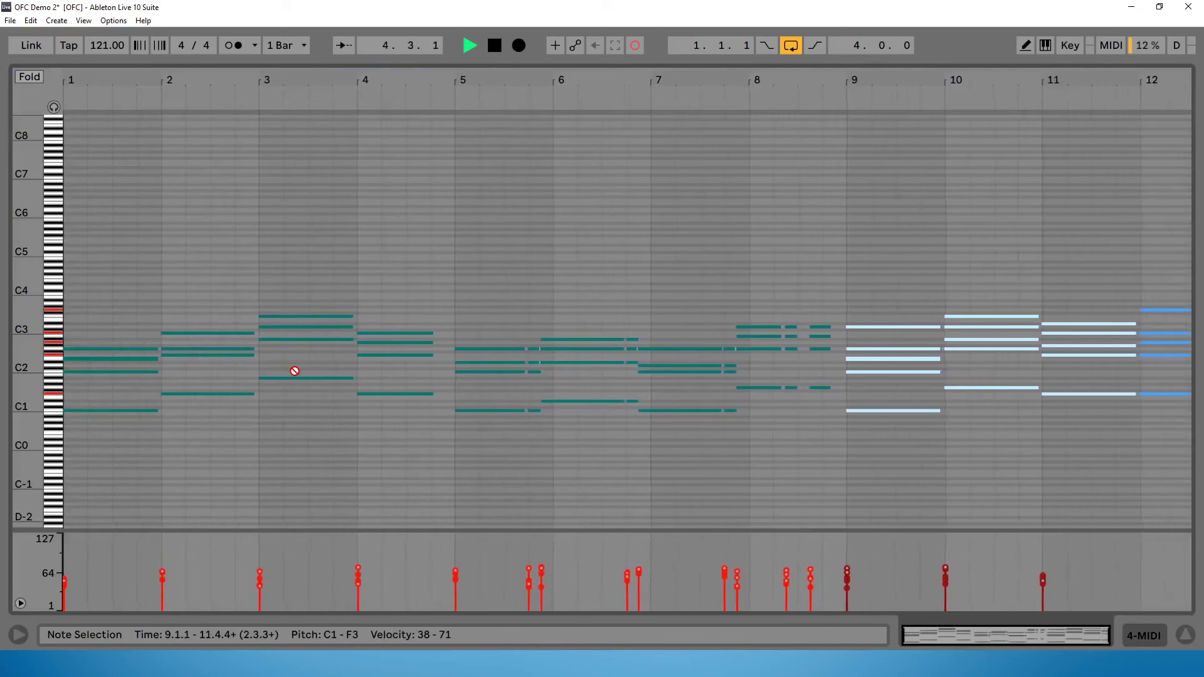
{"action": "scroll", "coordinate": [327, 375], "scroll_direction": "down", "scroll_amount": 3}
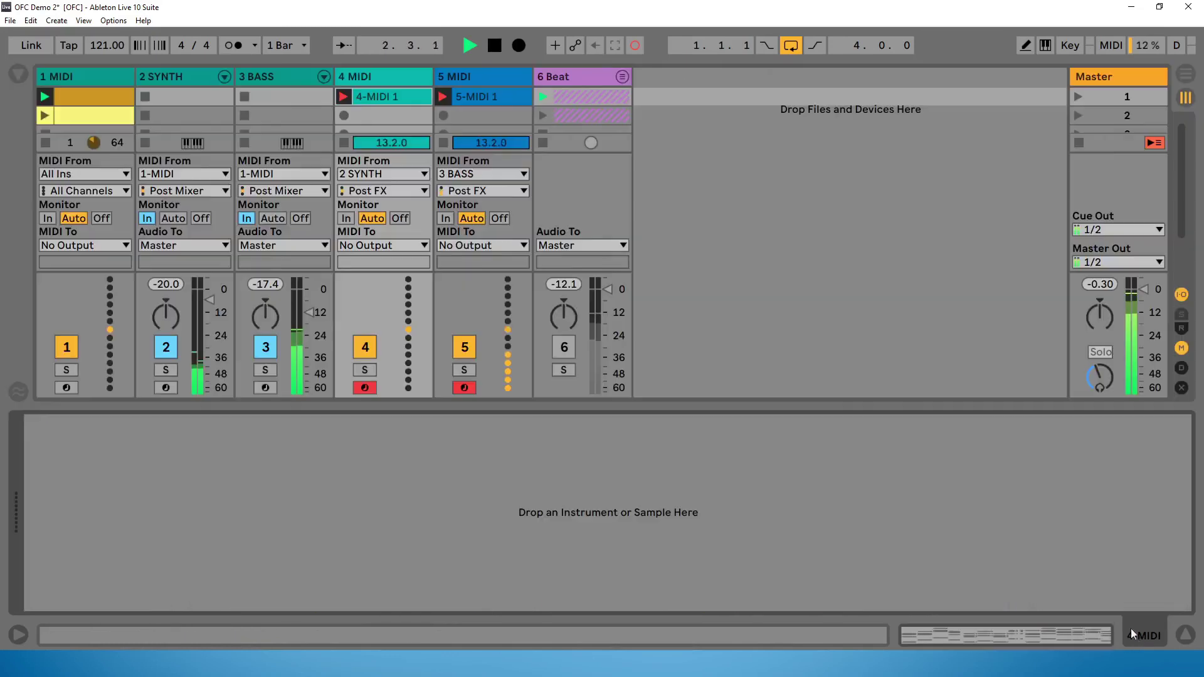
{"action": "key", "text": "Tab"}
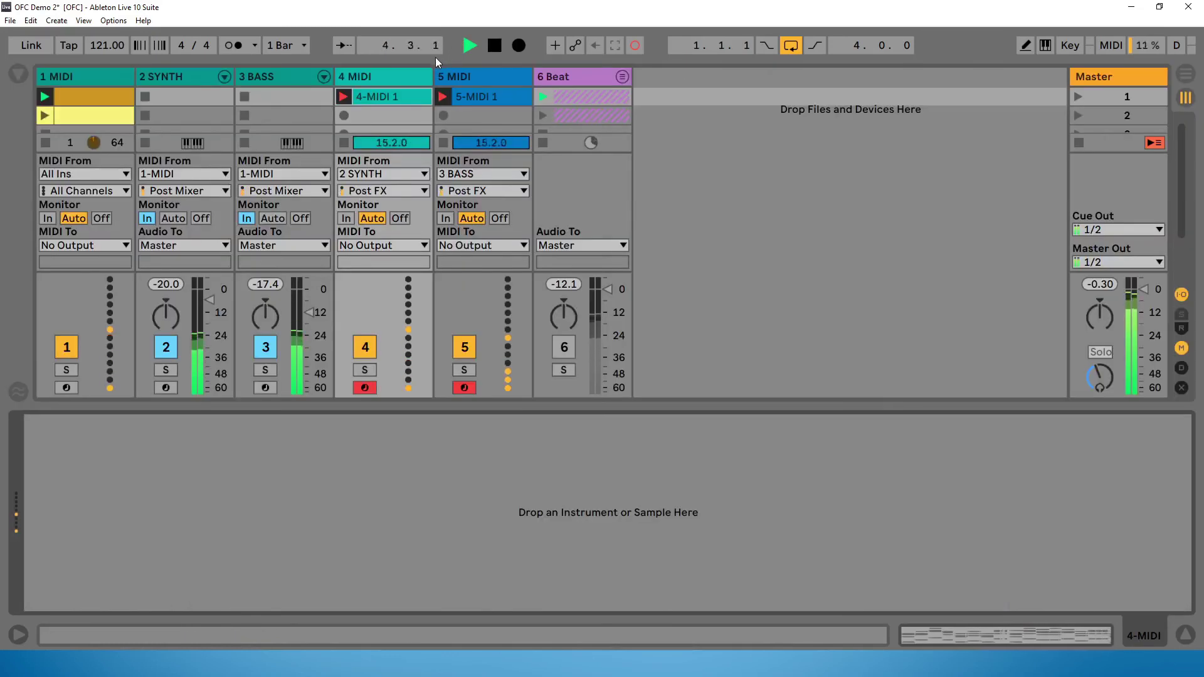
{"action": "key", "text": "space"}
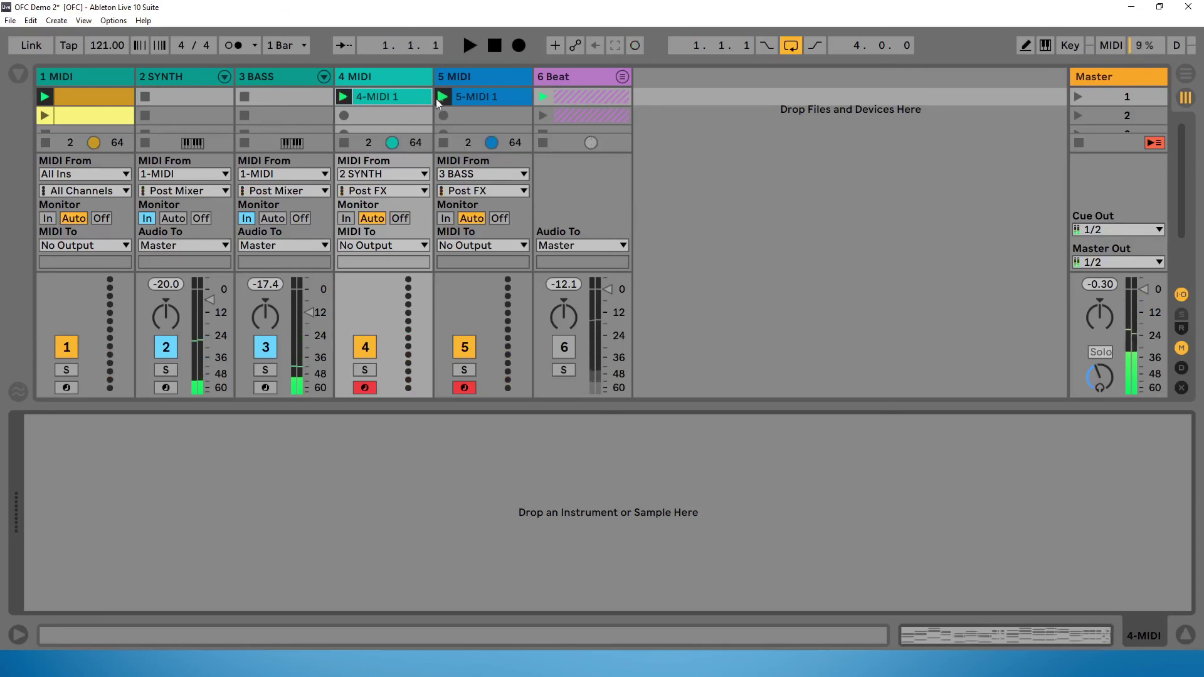
{"action": "key", "text": "Tab"}
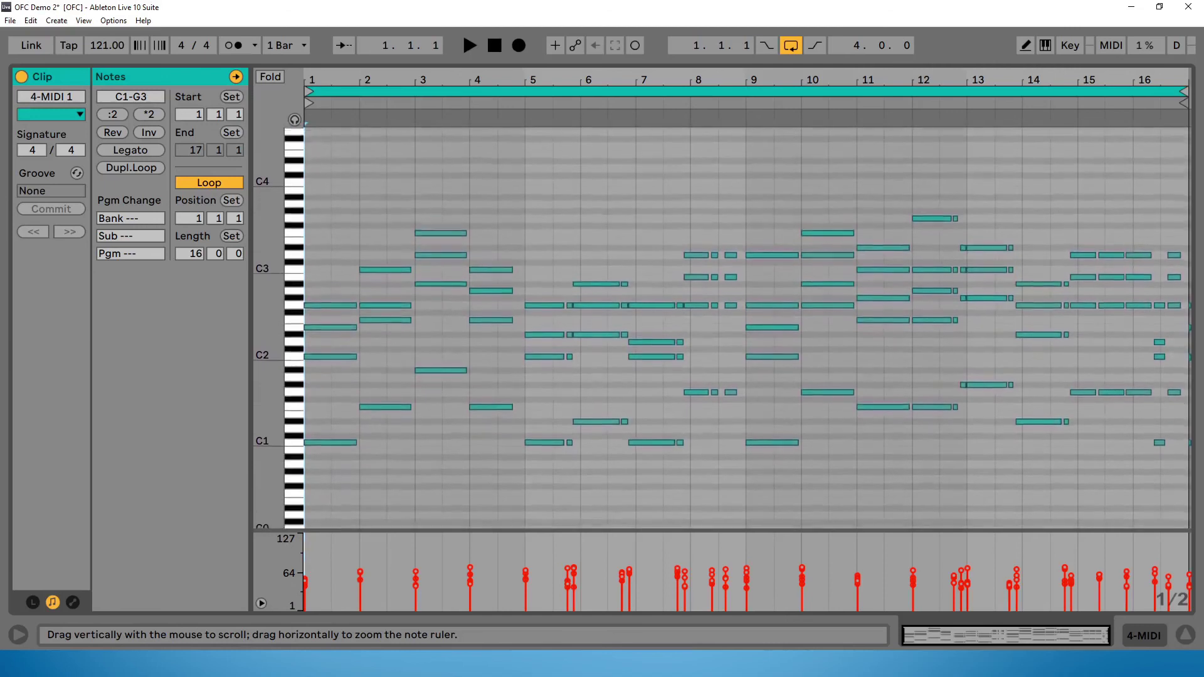
{"action": "left_click_drag", "start_coordinate": [505, 523], "coordinate": [504, 242]}
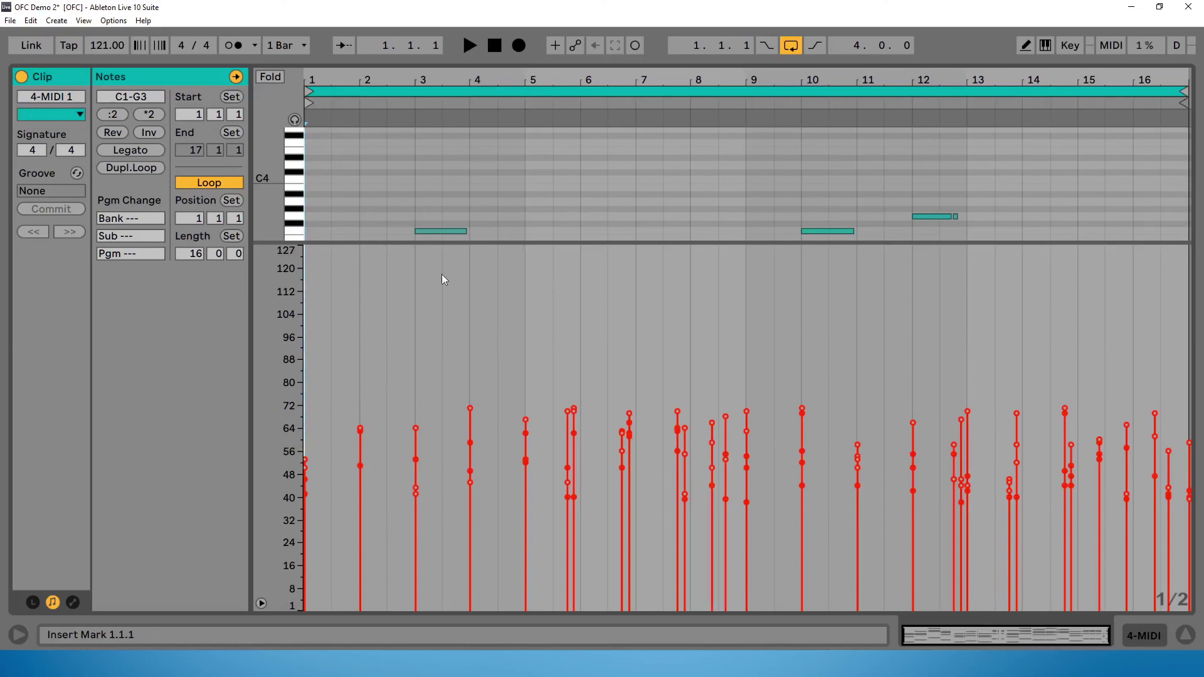
{"action": "left_click_drag", "start_coordinate": [495, 242], "coordinate": [503, 505]}
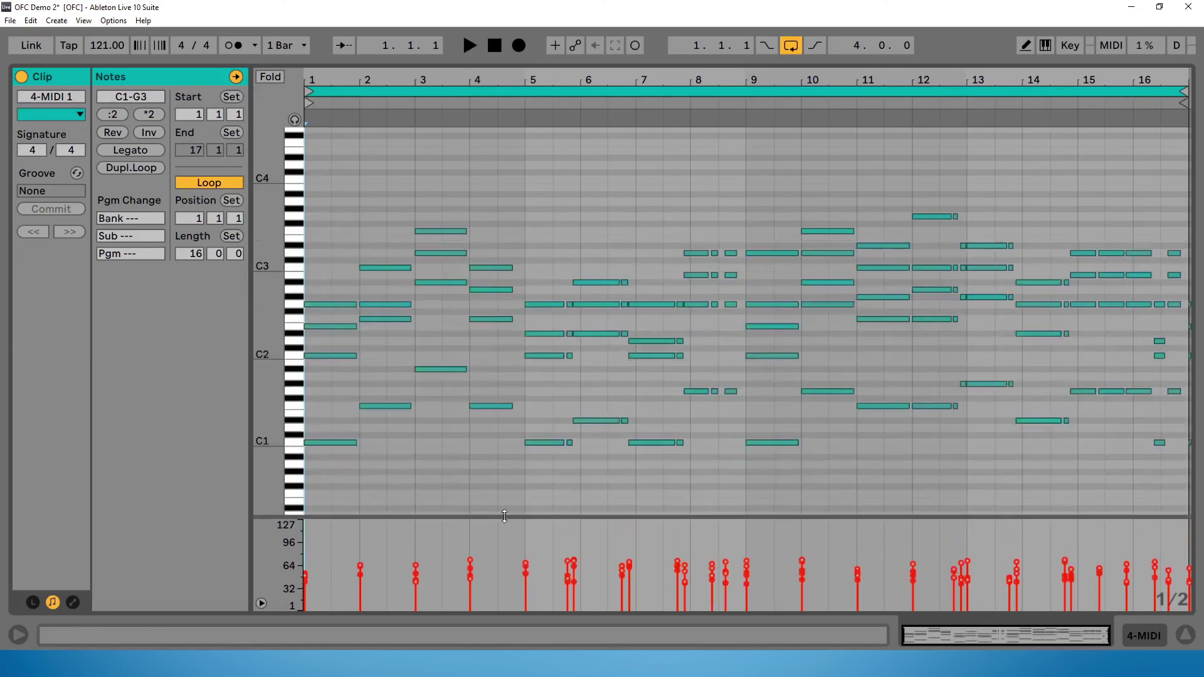
{"action": "left_click", "coordinate": [1144, 635]}
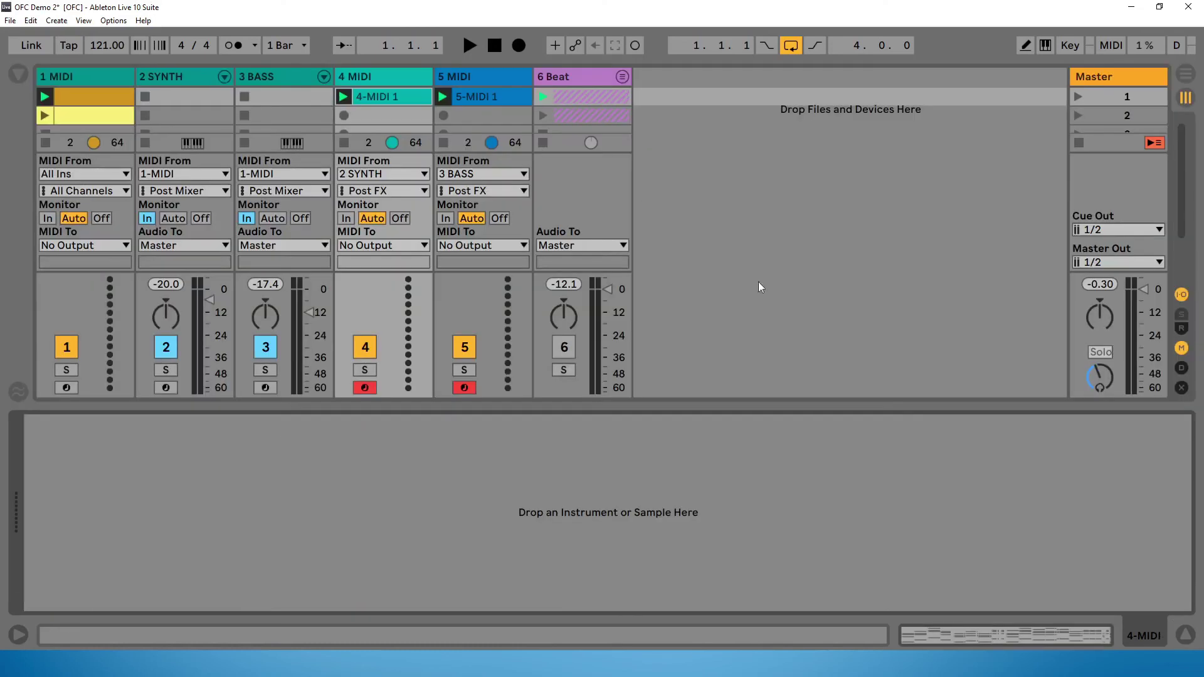
{"action": "left_click", "coordinate": [470, 98]}
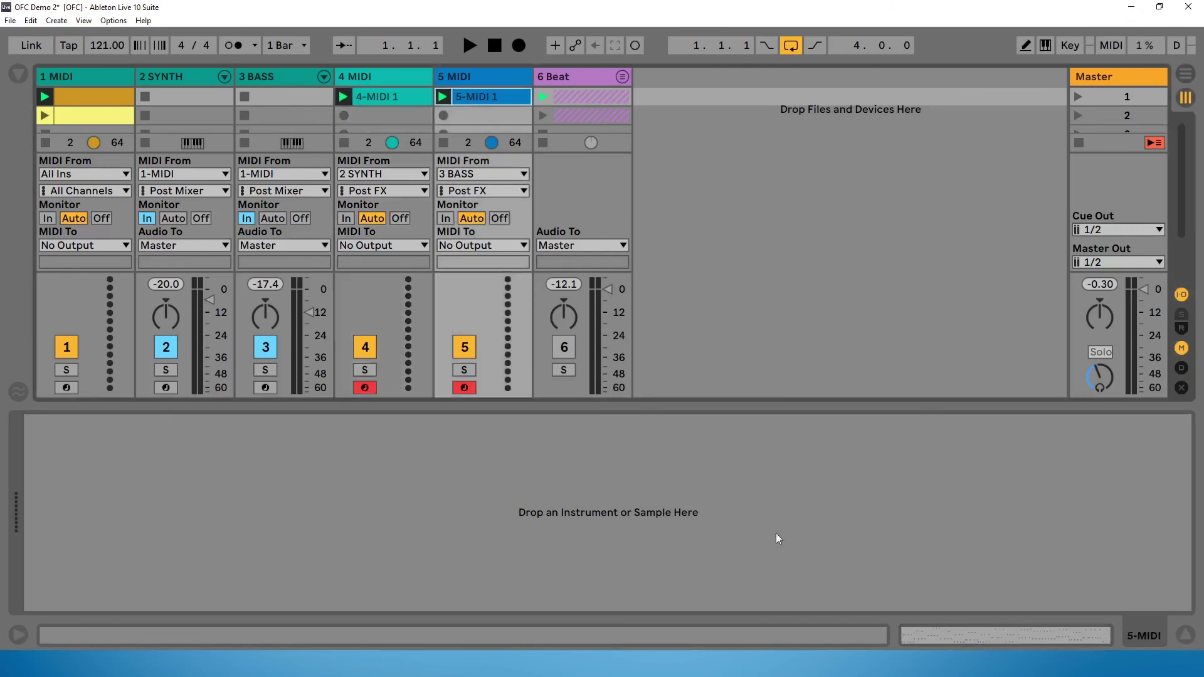
{"action": "left_click", "coordinate": [939, 632]}
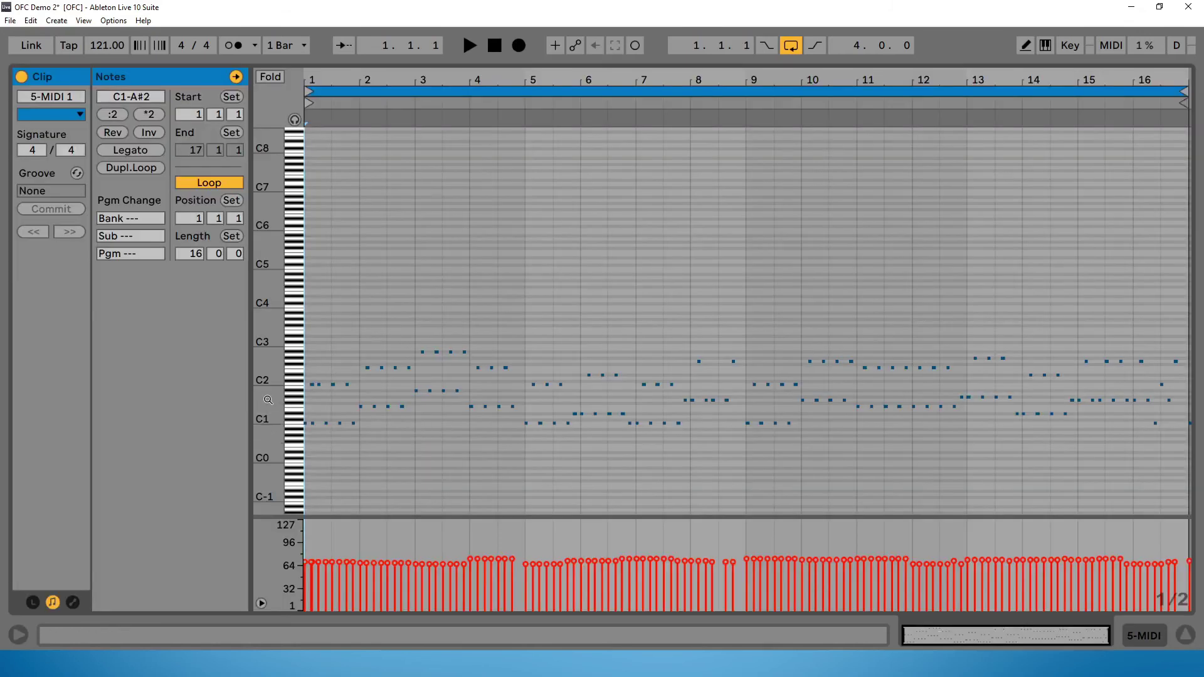
{"action": "left_click_drag", "start_coordinate": [268, 400], "coordinate": [316, 377]}
{"action": "left_click", "coordinate": [397, 97]}
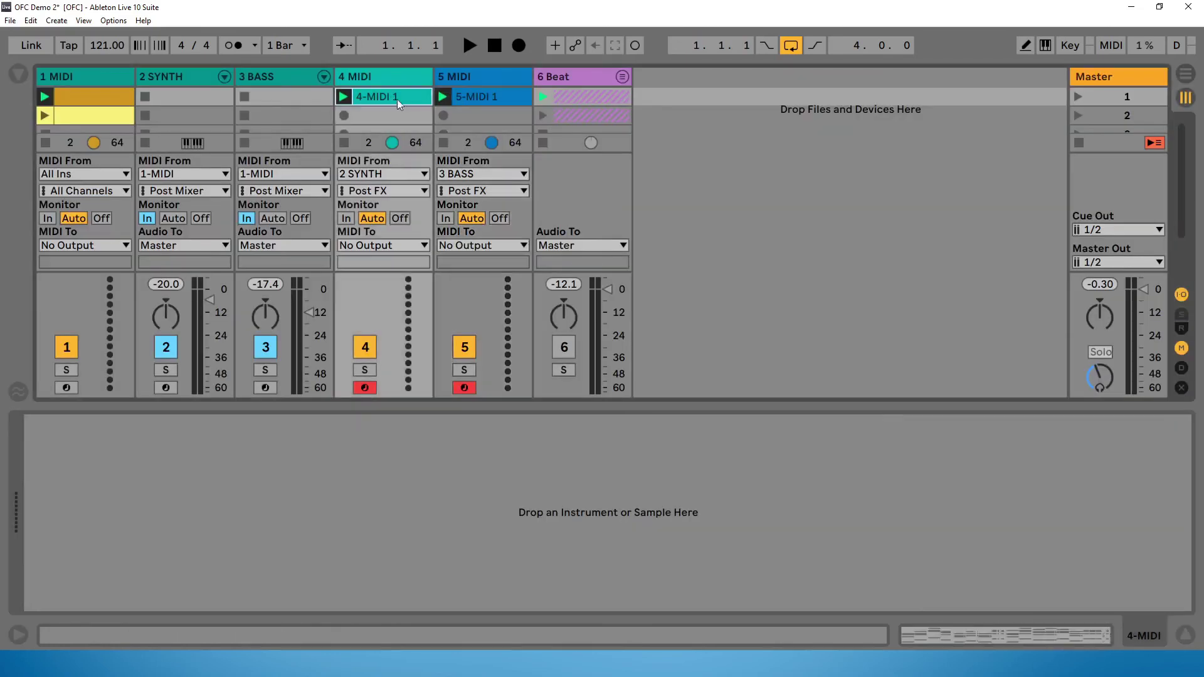
{"action": "left_click", "coordinate": [483, 100], "text": "shift"}
Move both recorded clips onto 2 SYNTH and 3 BASS and delete the emptied 4 and 5 MIDI tracks
{"action": "left_click_drag", "start_coordinate": [431, 96], "coordinate": [205, 104]}
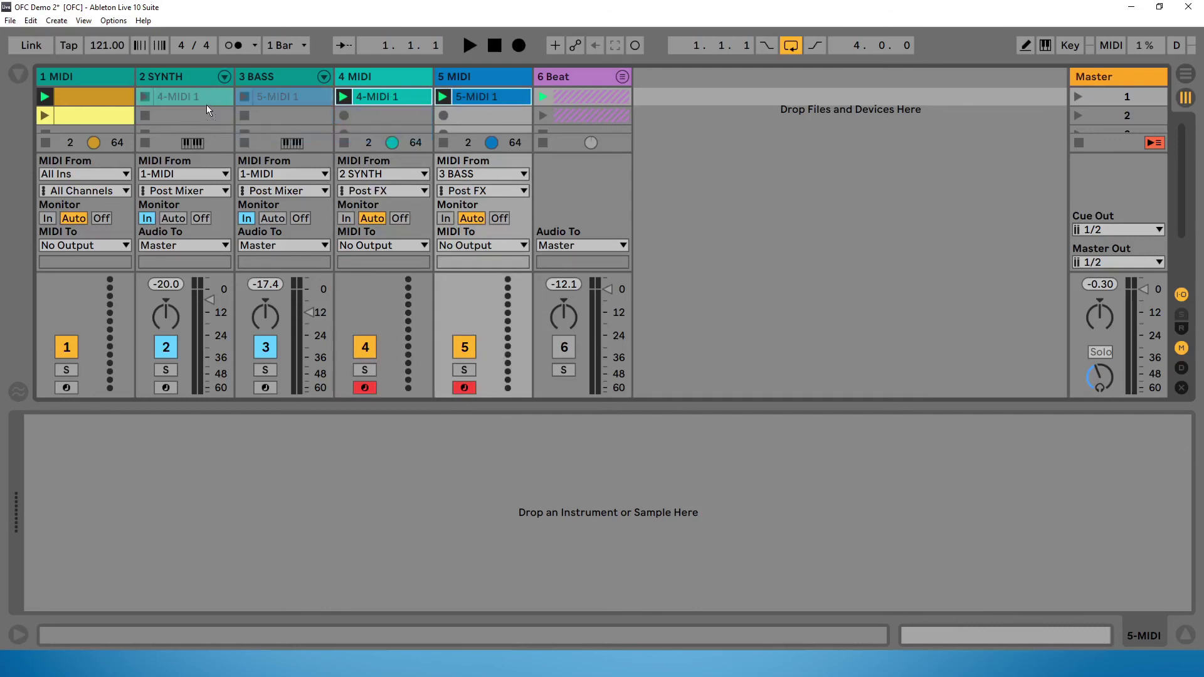
{"action": "left_click", "coordinate": [367, 75]}
{"action": "key", "text": "Delete"}
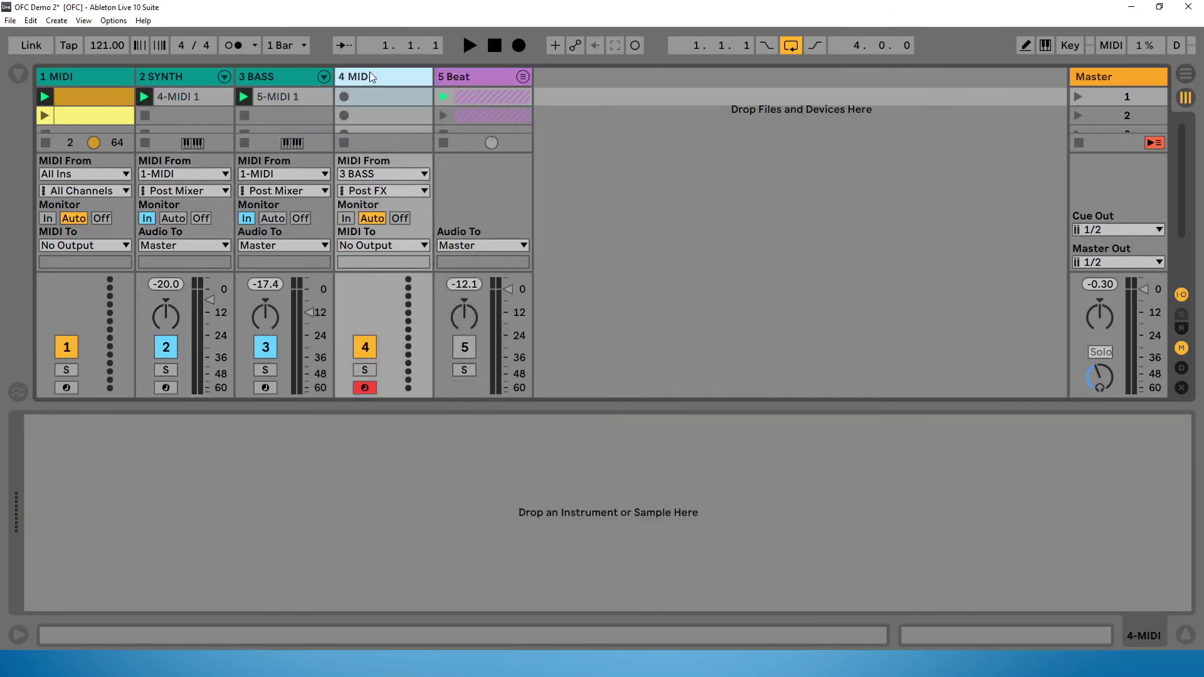
{"action": "key", "text": "Delete"}
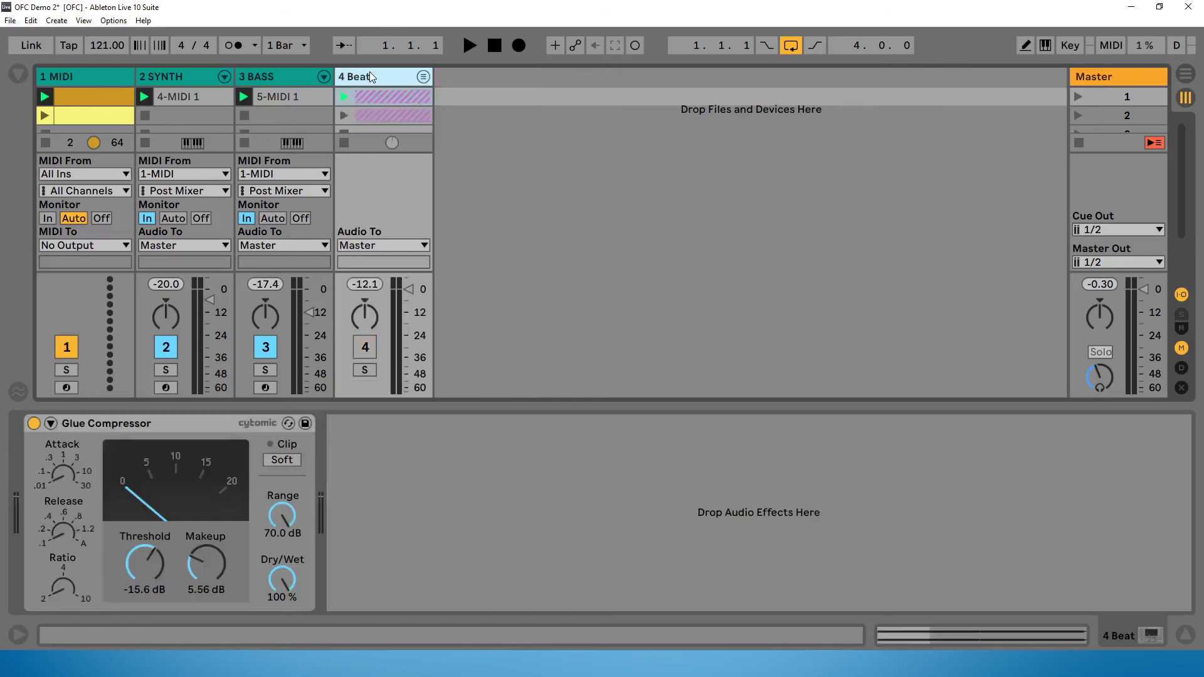
Set 2 SYNTH and 3 BASS to take MIDI from All Ins with monitoring on Auto
{"action": "left_click", "coordinate": [187, 178]}
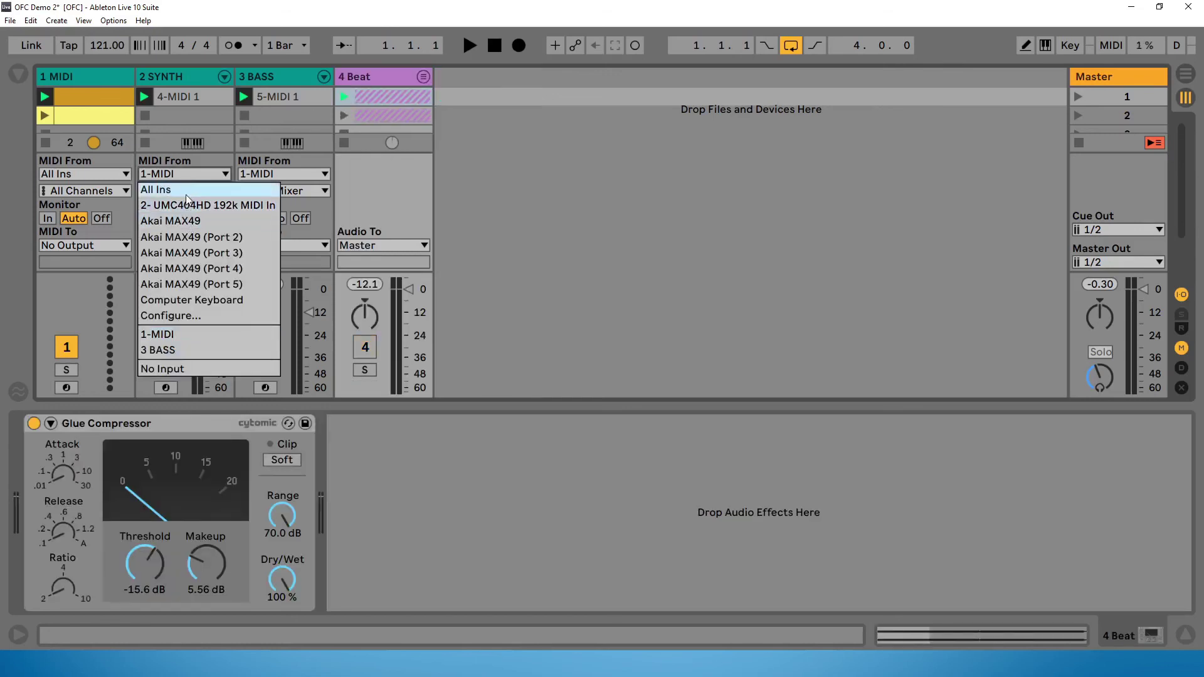
{"action": "key", "text": "Escape"}
{"action": "left_click", "coordinate": [267, 177]}
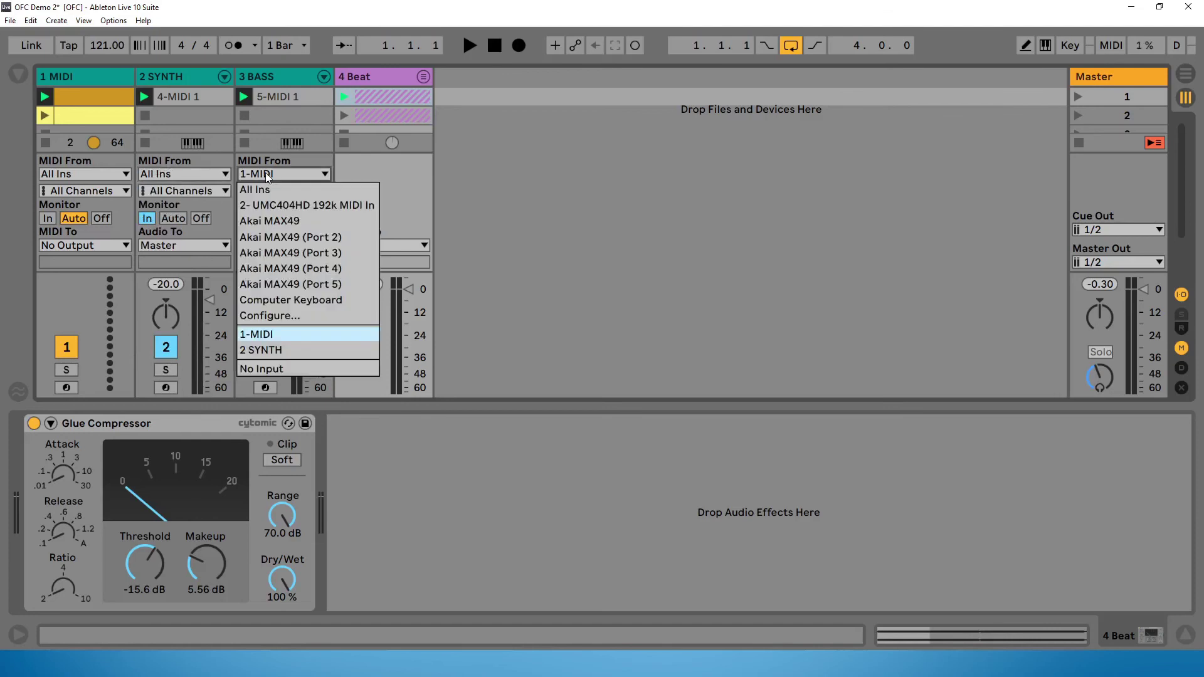
{"action": "left_click", "coordinate": [267, 186]}
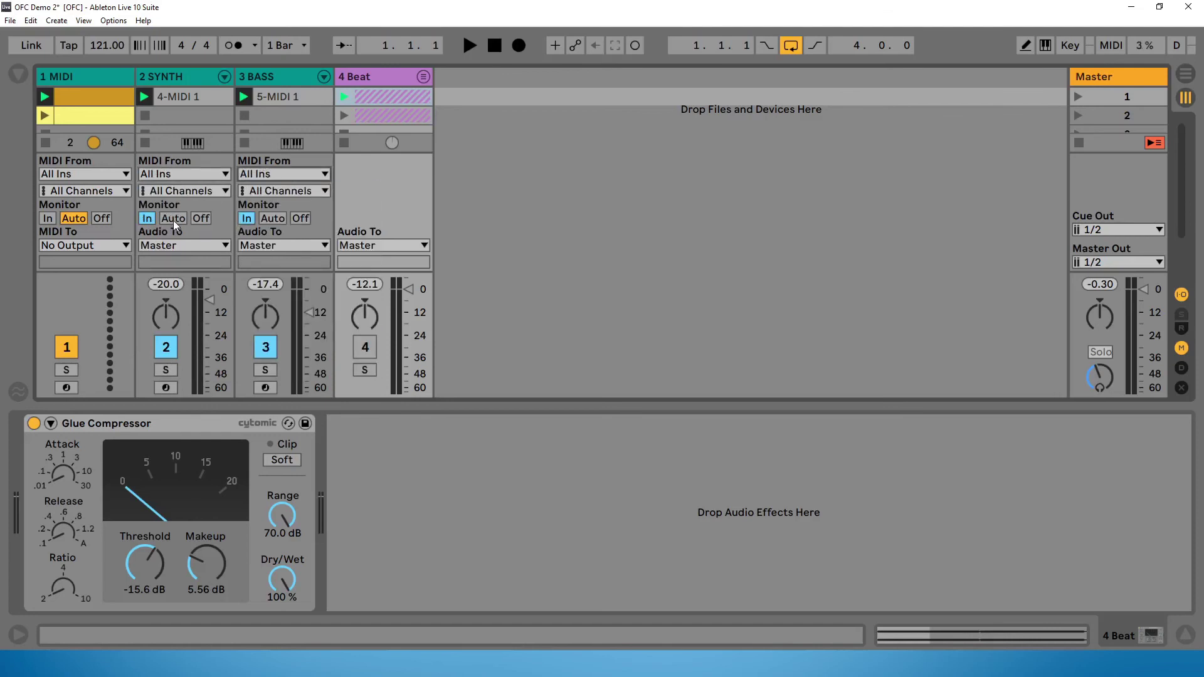
{"action": "left_click", "coordinate": [173, 219]}
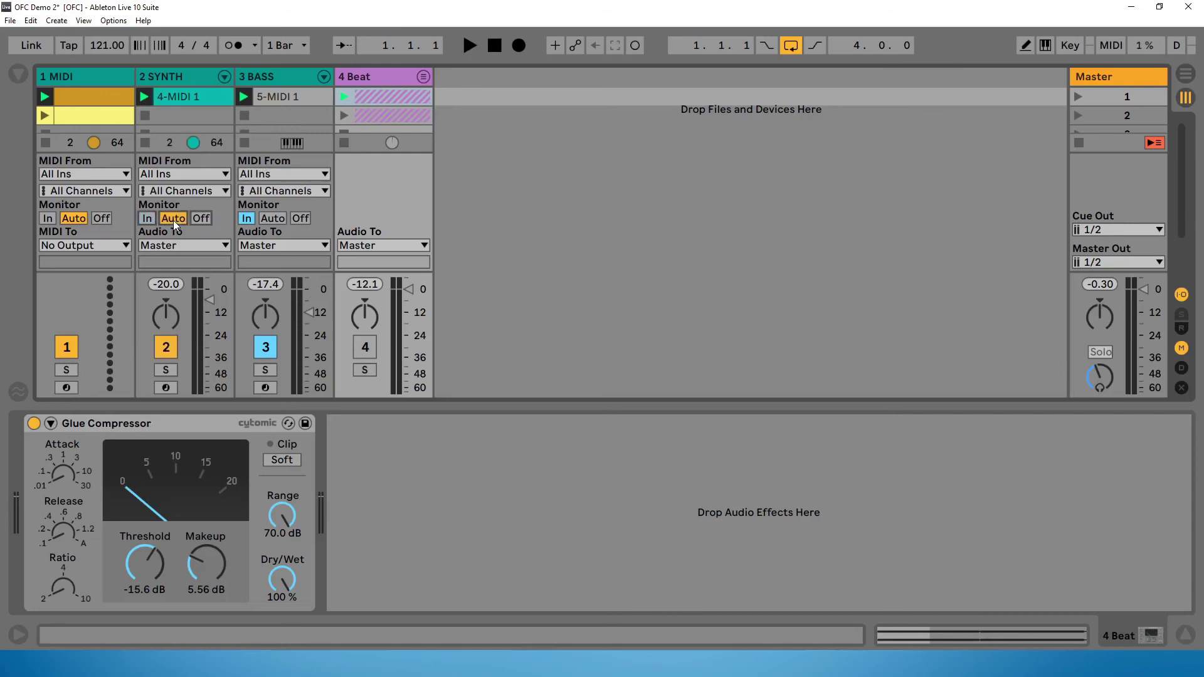
{"action": "left_click", "coordinate": [270, 218]}
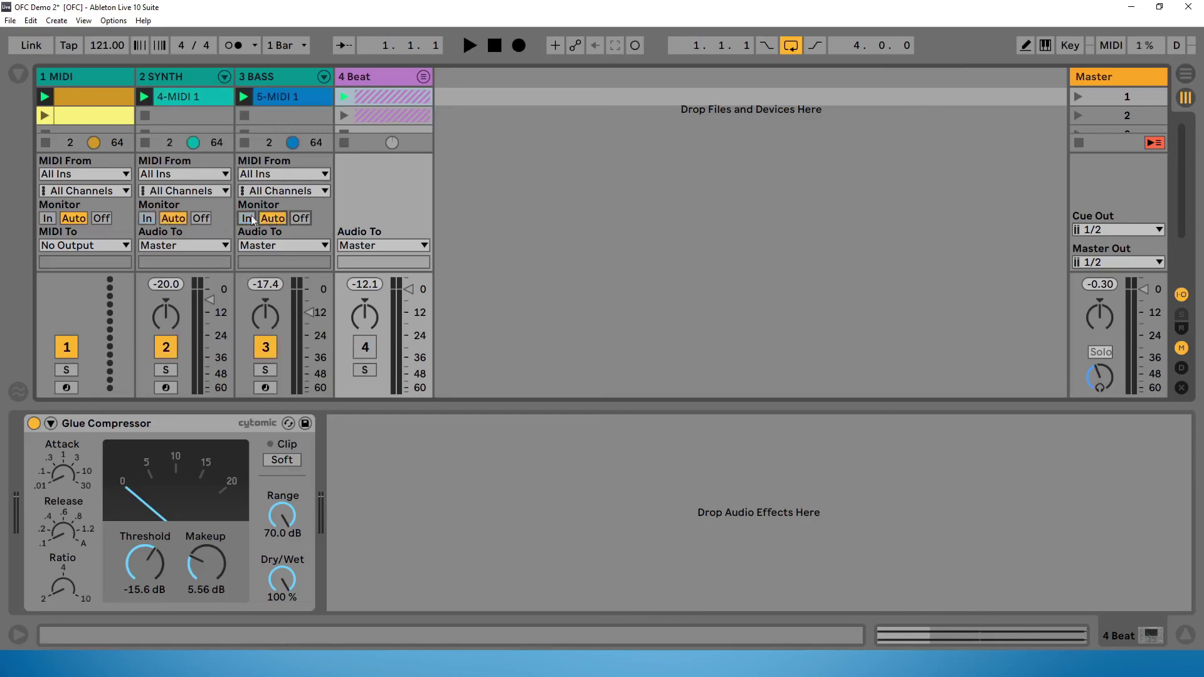
{"action": "left_click", "coordinate": [44, 142]}
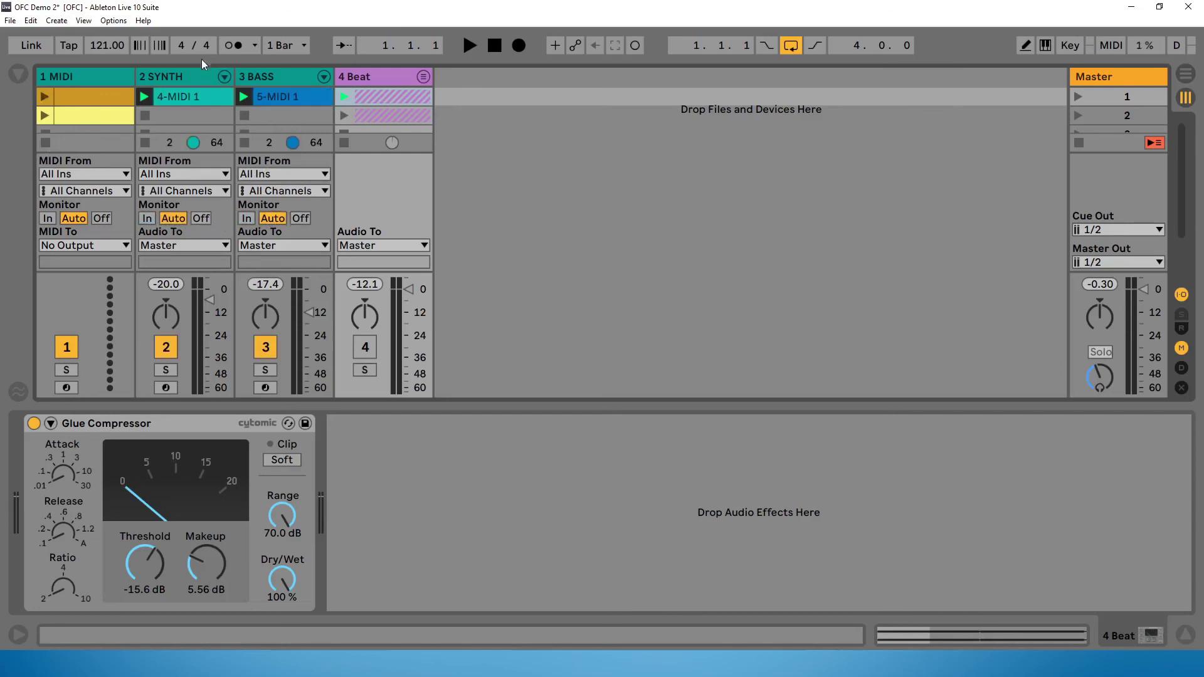
{"action": "left_click", "coordinate": [192, 81]}
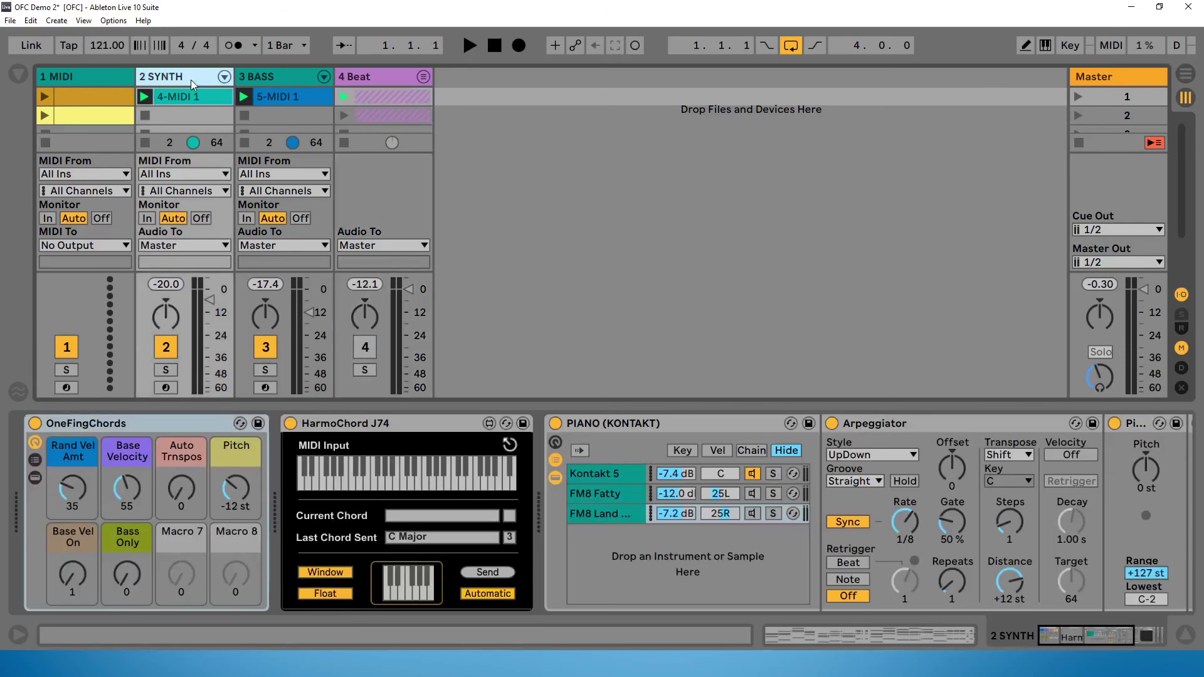
Deactivate the OneFingChords devices on SYNTH and BASS, plus the Arpeggiator on BASS
{"action": "left_click", "coordinate": [35, 424]}
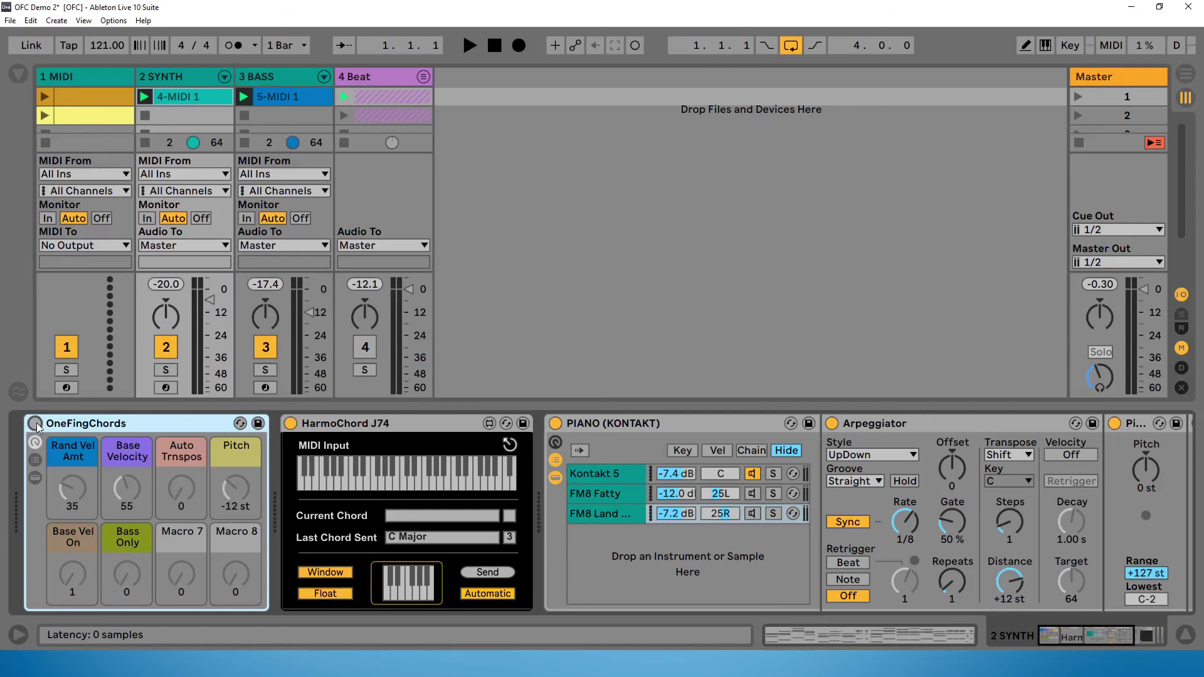
{"action": "key", "text": "Right"}
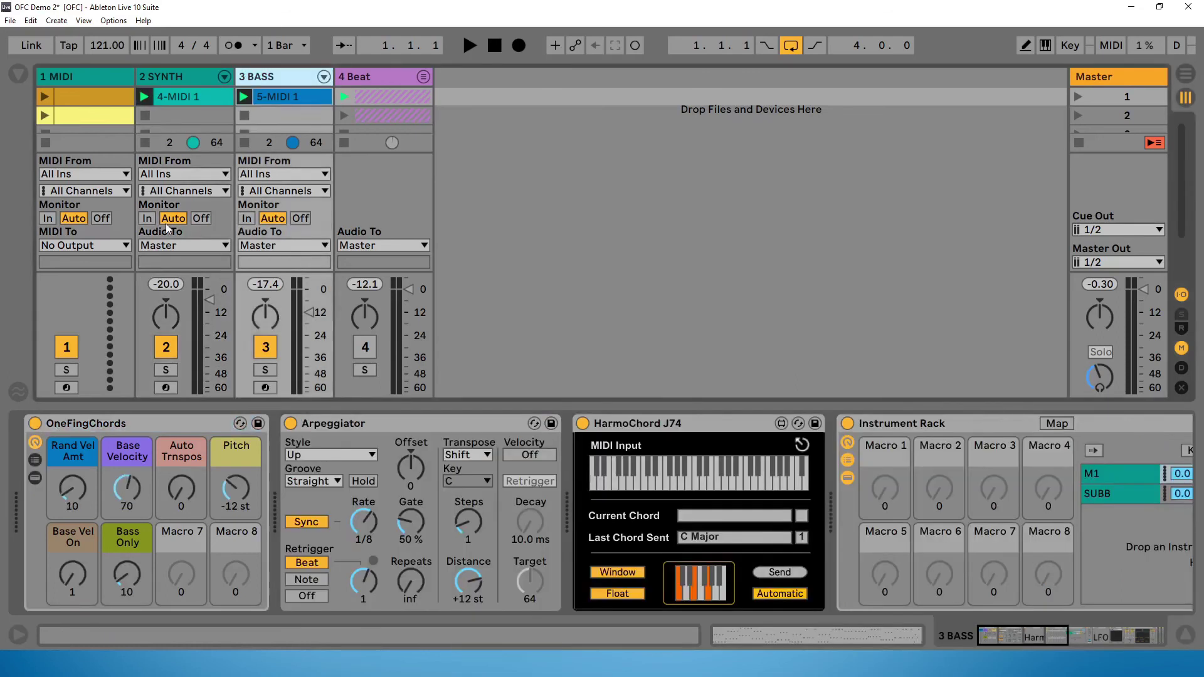
{"action": "left_click", "coordinate": [35, 424]}
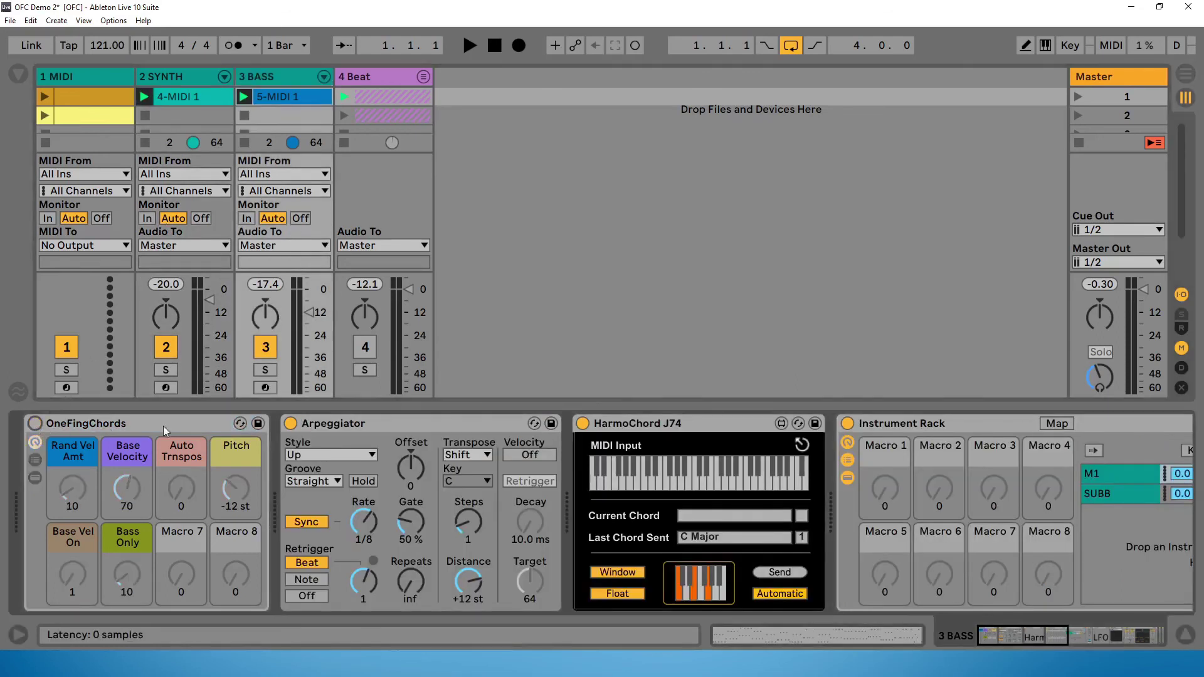
{"action": "left_click", "coordinate": [289, 424]}
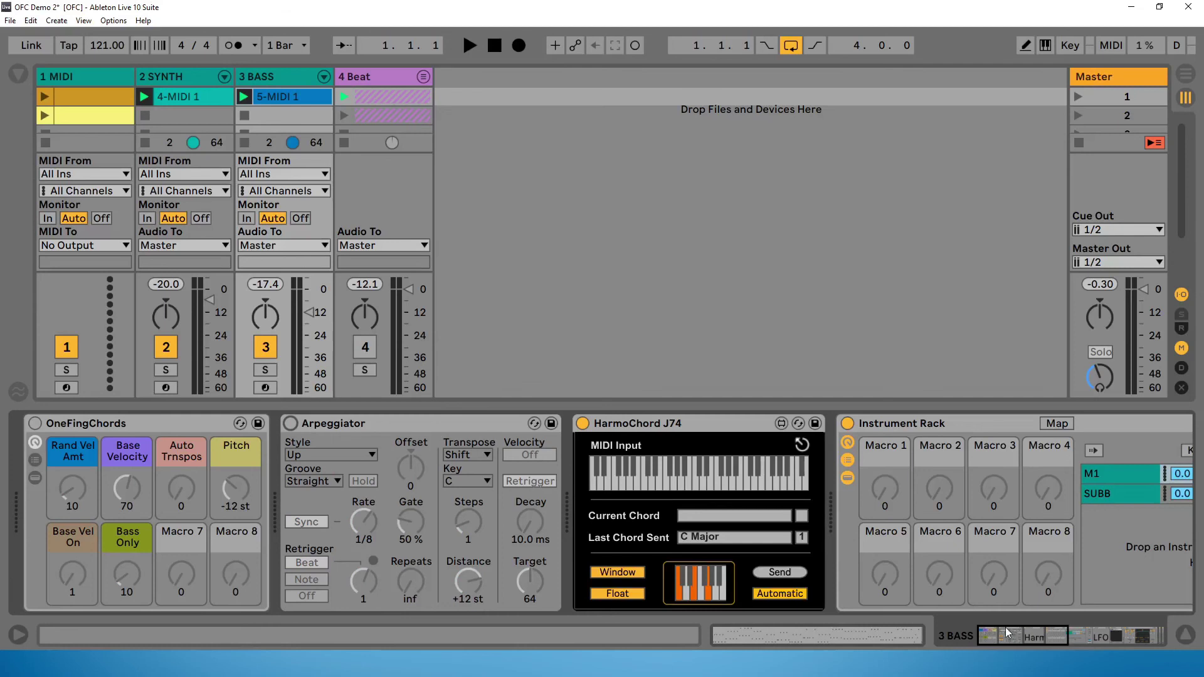